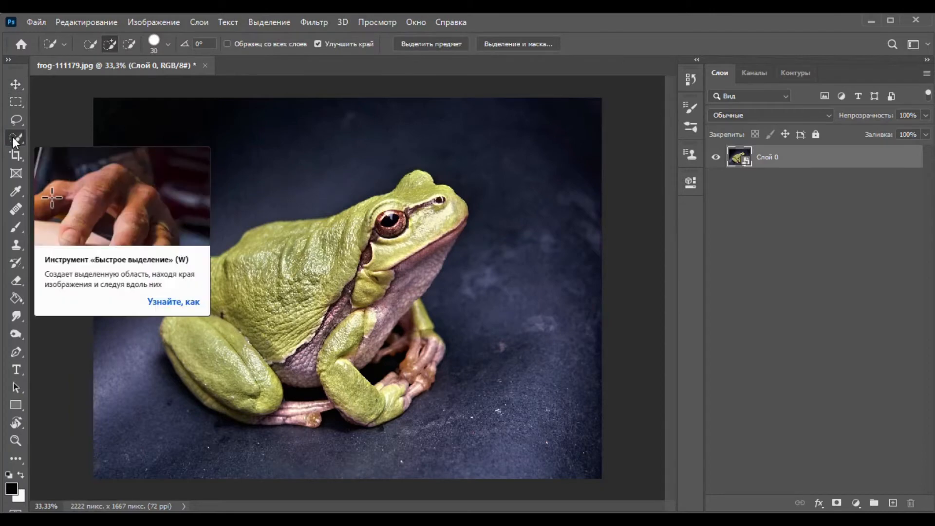
Select the entire frog, including its back, head, legs and feet, with the Quick Selection tool.
click(13, 137)
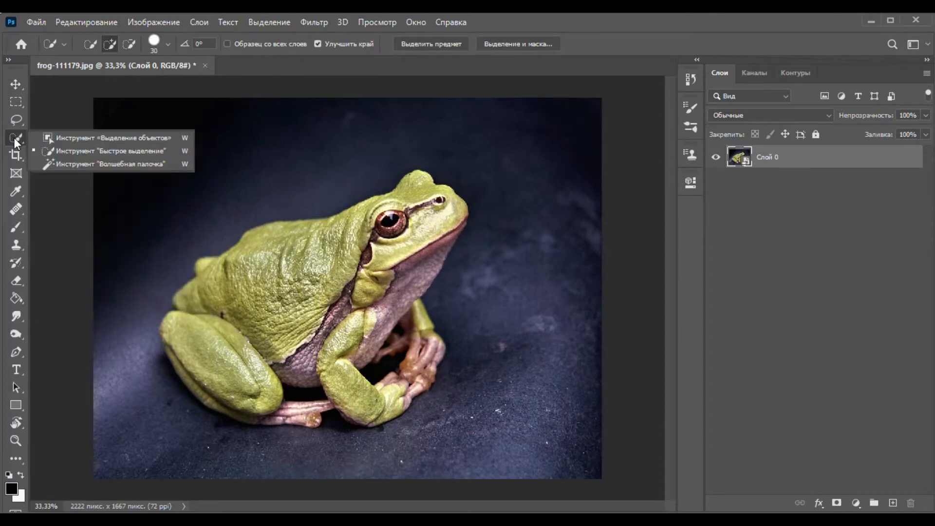
click(78, 155)
mouse_move(263, 292)
mouse_down()
mouse_move(336, 257)
mouse_move(414, 195)
mouse_move(447, 215)
mouse_move(434, 263)
mouse_move(404, 291)
mouse_move(460, 227)
mouse_up()
mouse_move(377, 301)
mouse_down()
mouse_move(363, 317)
mouse_move(376, 333)
mouse_move(334, 366)
mouse_move(335, 379)
mouse_move(386, 407)
mouse_move(426, 355)
mouse_up()
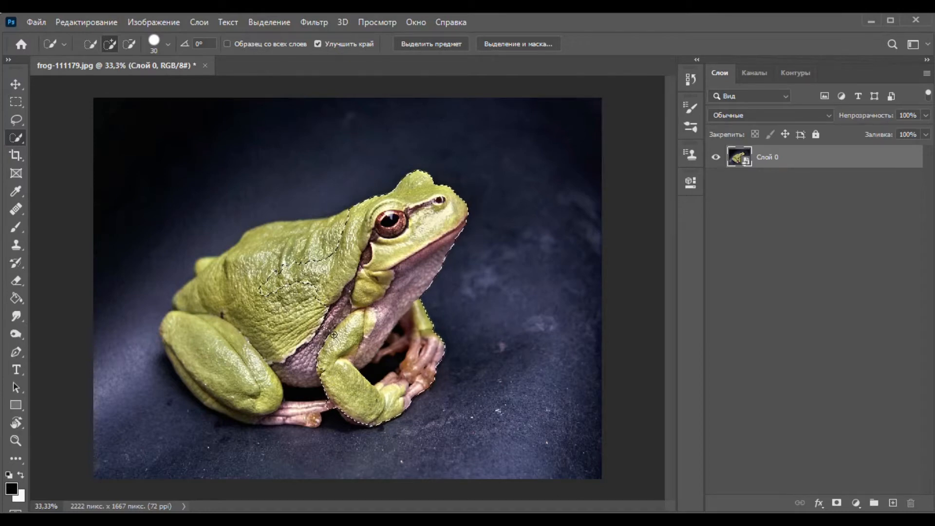
mouse_move(345, 250)
mouse_down()
mouse_move(314, 234)
mouse_move(233, 258)
mouse_move(198, 304)
mouse_move(206, 393)
mouse_up()
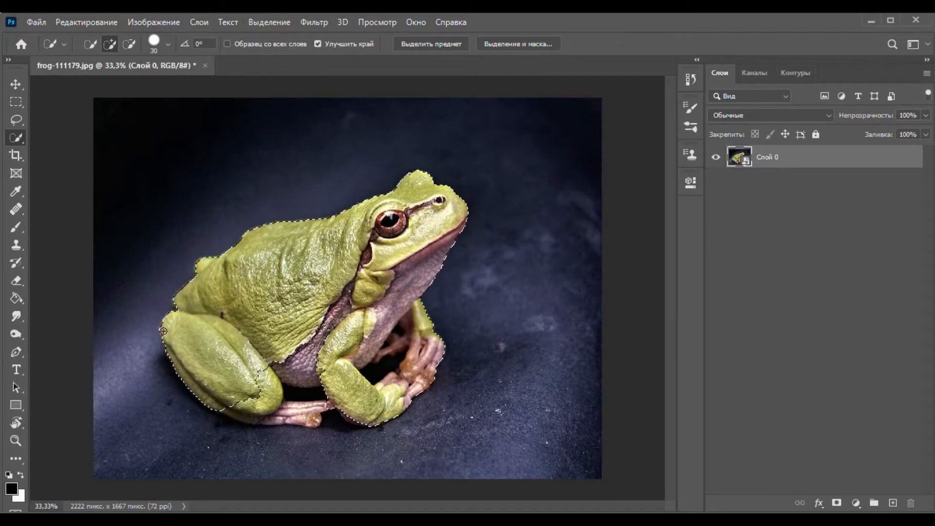
mouse_move(275, 415)
mouse_down()
mouse_move(252, 389)
mouse_move(256, 371)
mouse_move(273, 404)
mouse_move(300, 418)
mouse_move(263, 415)
mouse_up()
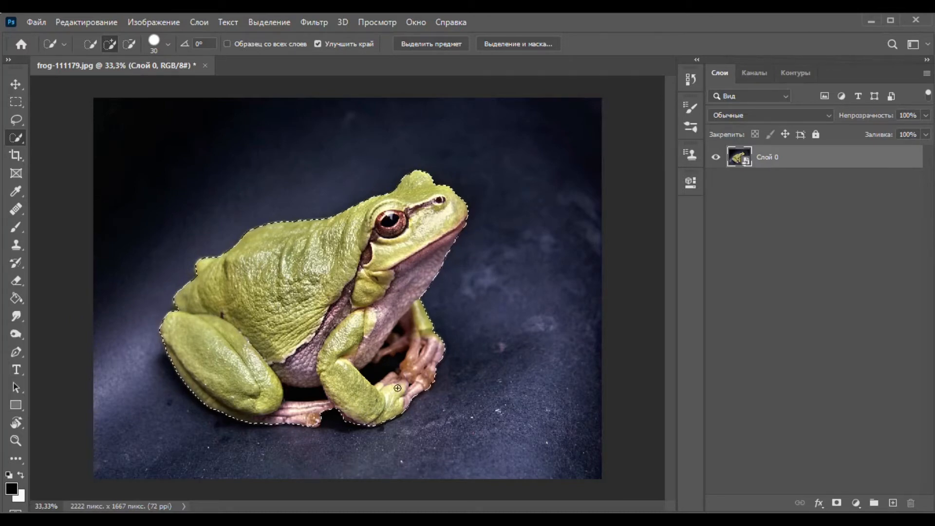
Subtract the dark background gaps under the belly and between the front legs from the frog selection using the Magic Wand.
right_click(18, 139)
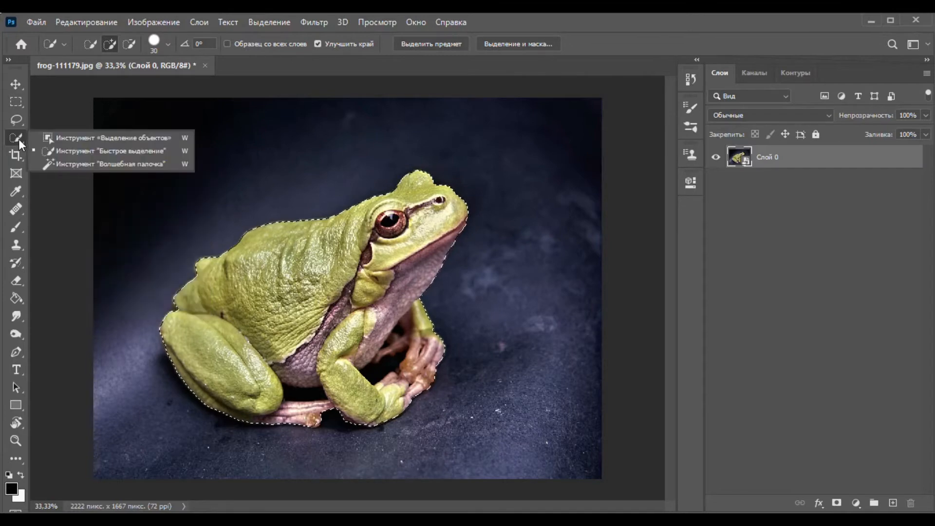
click(82, 166)
click(374, 368)
click(384, 369)
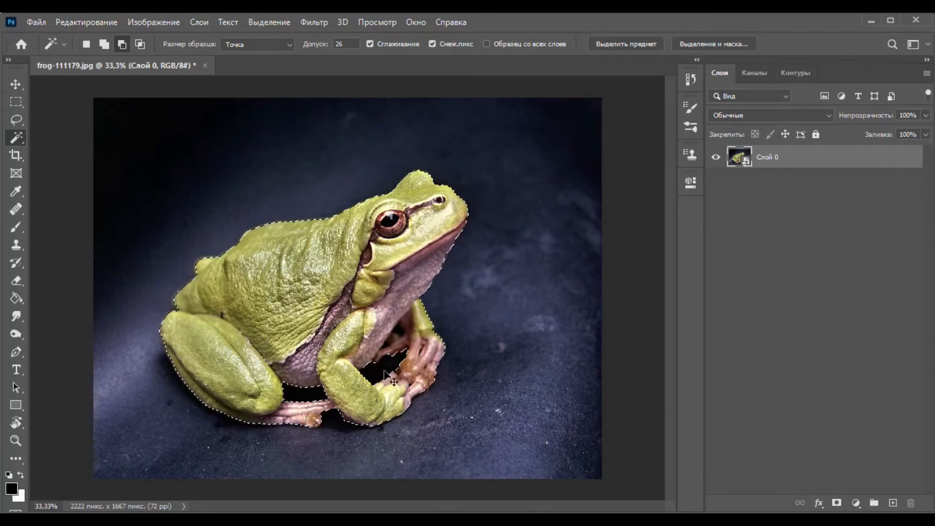
key(ctrl+plus)
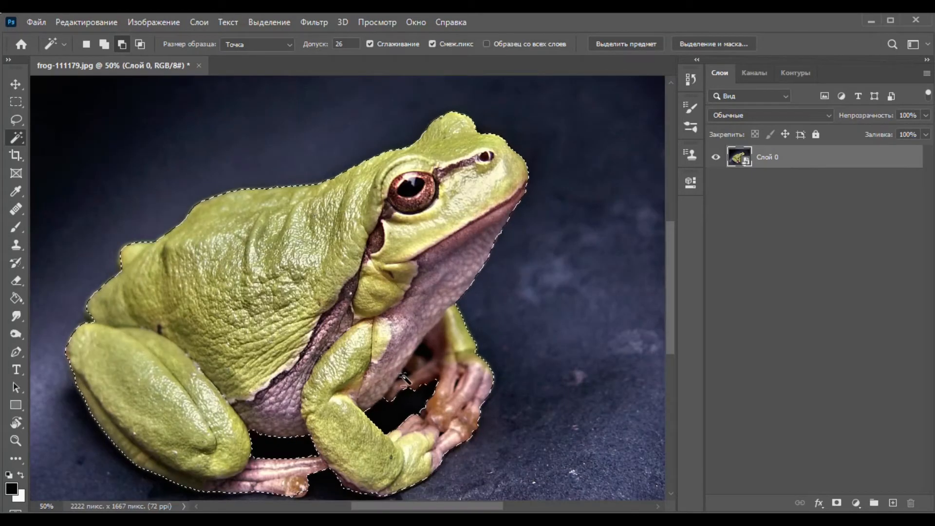
click(423, 360)
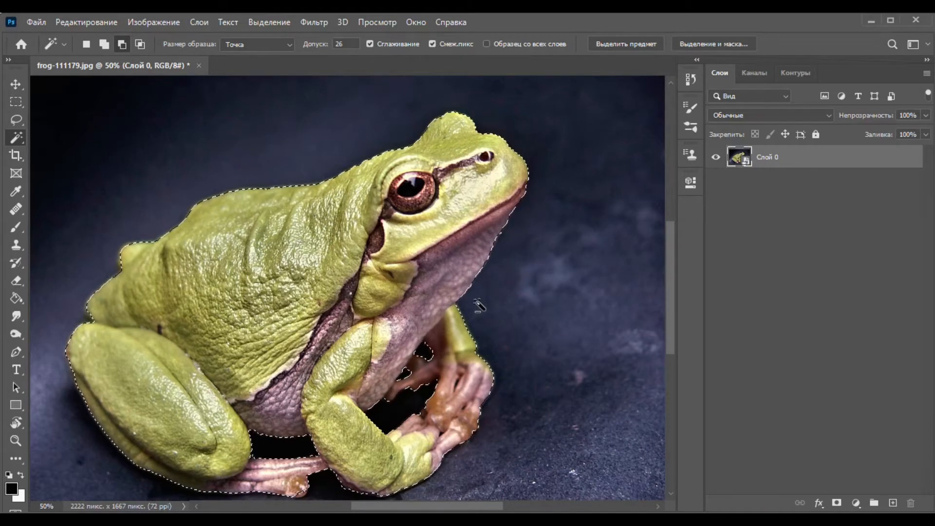
Refine the frog selection in Select and Mask with smoothing 16, feather 1.8 px and edge shift -23%.
click(701, 46)
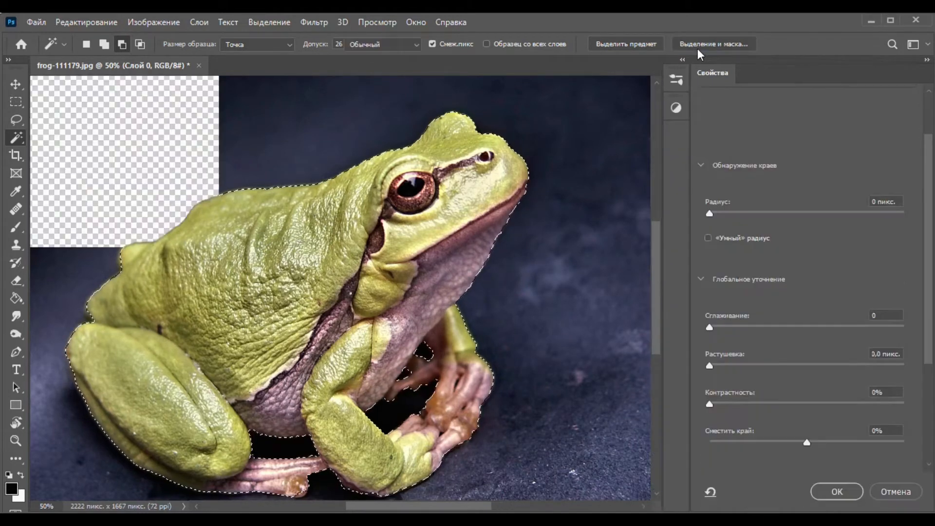
drag(710, 327, 741, 327)
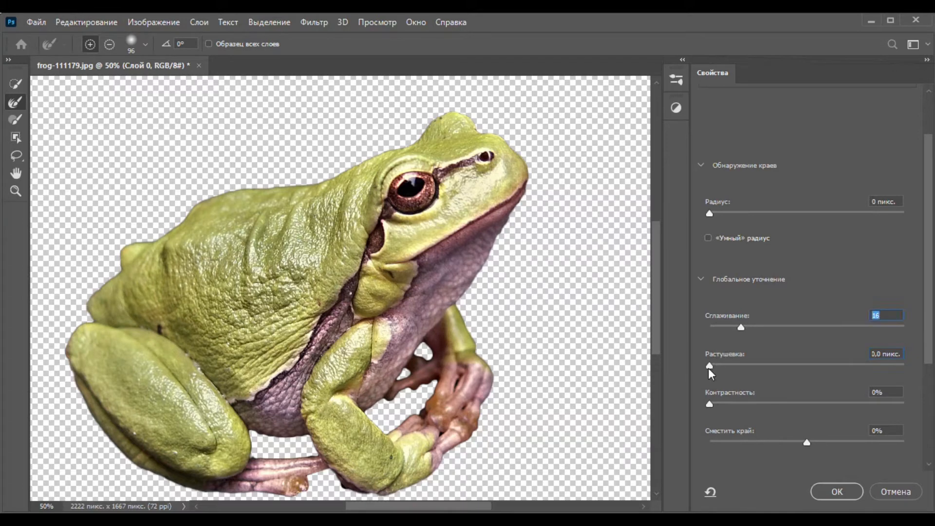
drag(709, 367, 729, 366)
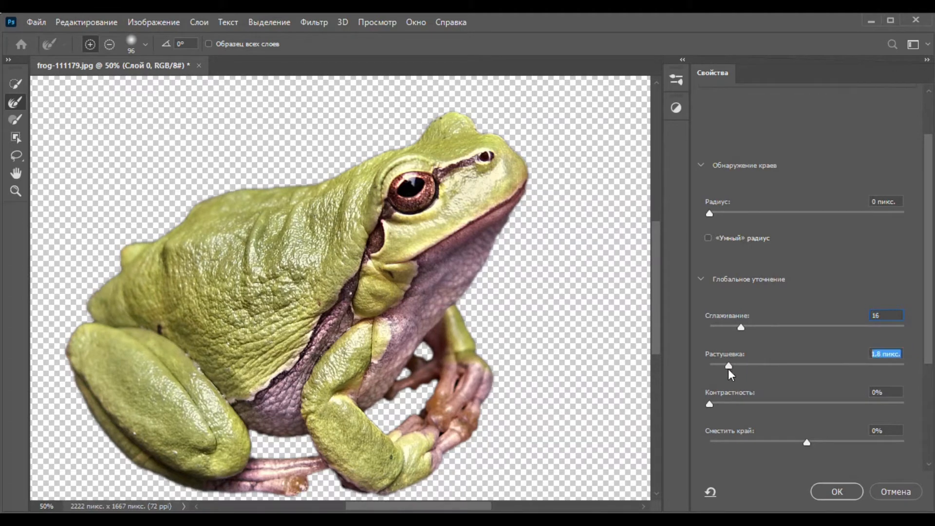
drag(805, 440, 785, 443)
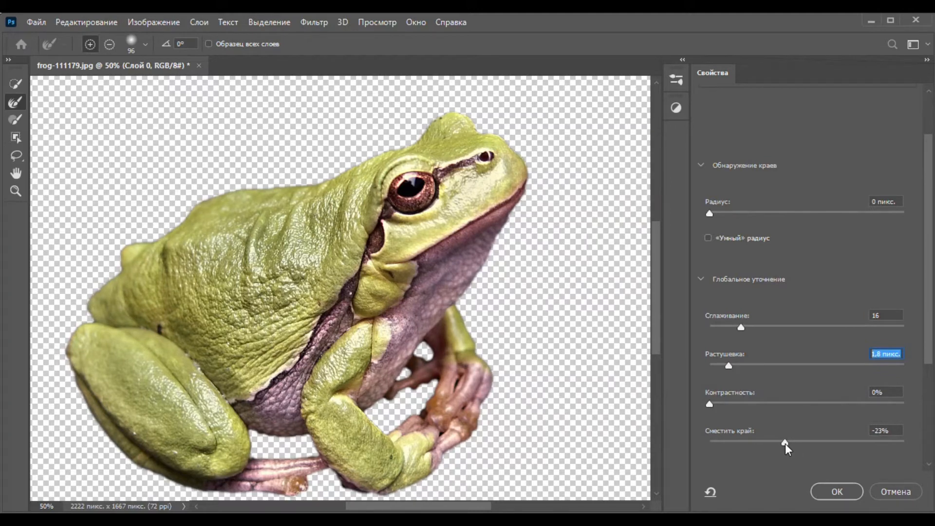
drag(784, 443, 785, 444)
click(836, 491)
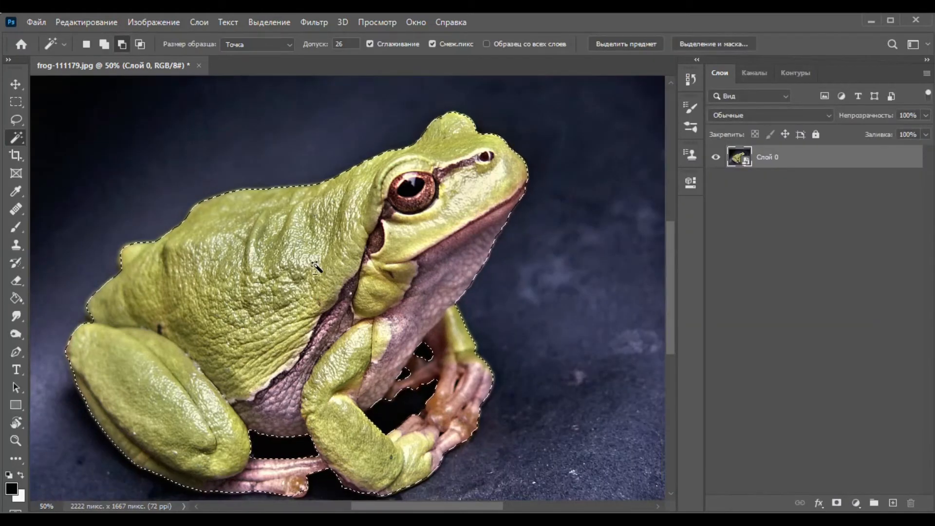
Copy the selected frog to a new layer and check the cutout by briefly hiding the original photo layer.
right_click(318, 235)
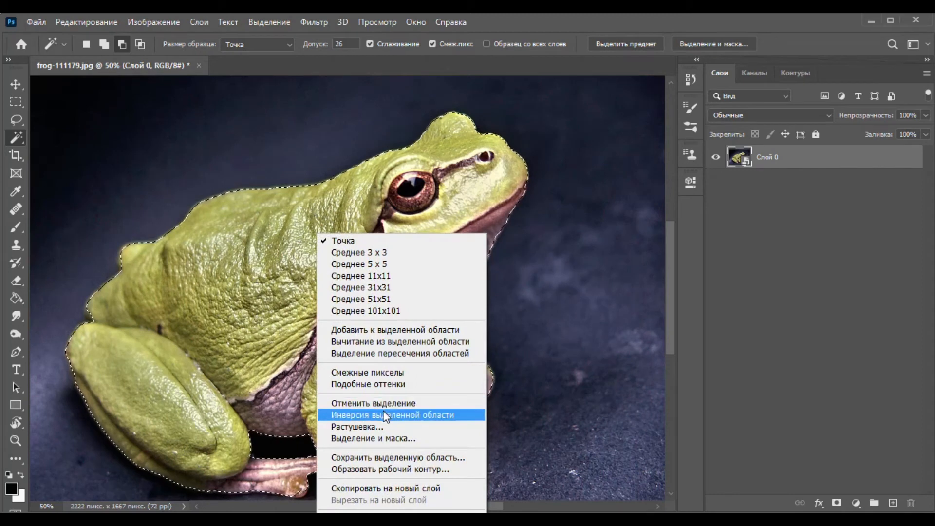
click(382, 489)
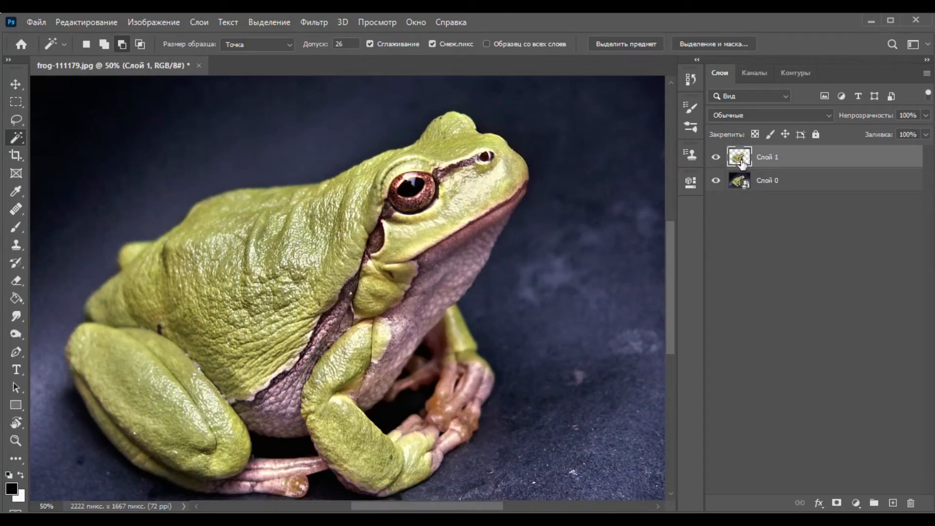
click(717, 181)
click(717, 182)
Create a new layer group and move the frog cutout layer into it.
key(ctrl+minus)
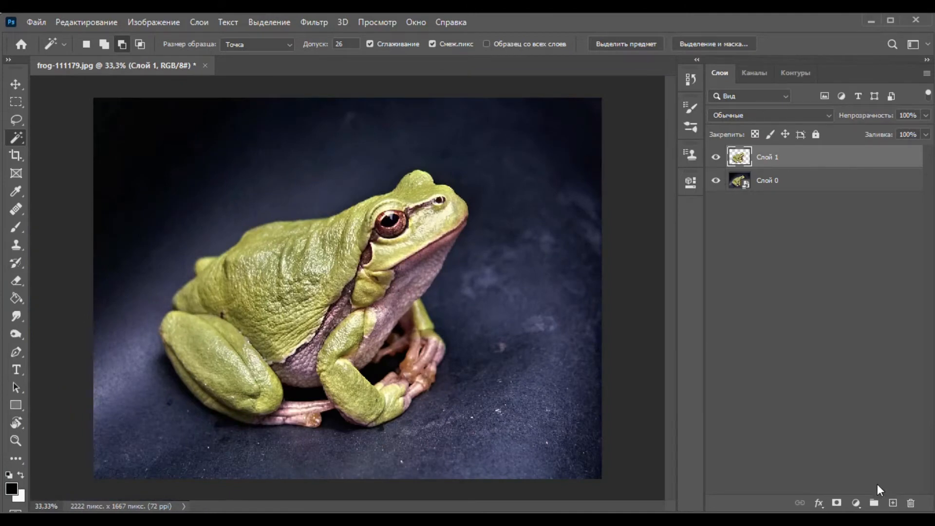
click(874, 503)
drag(741, 174, 774, 156)
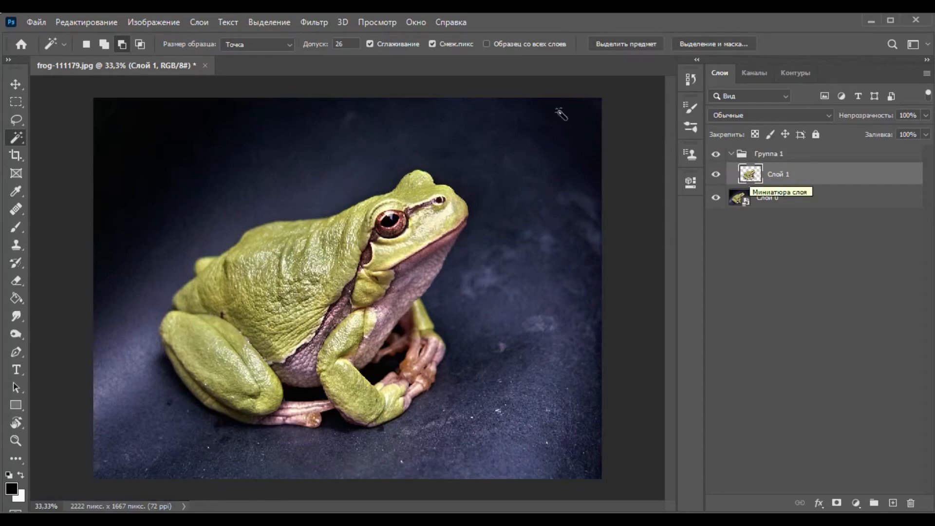
Apply a Gaussian Blur with a 5-pixel radius to the frog cutout layer, Слой 1.
click(307, 21)
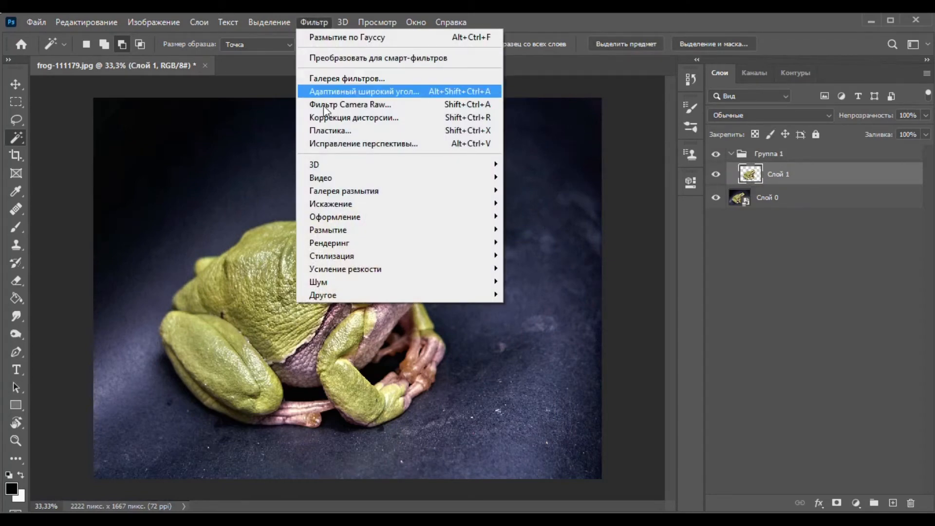
mouse_move(340, 230)
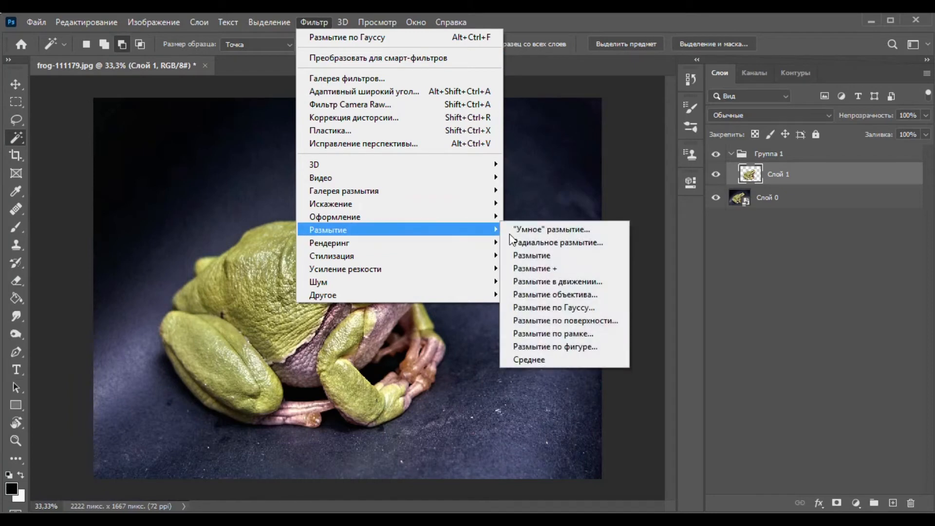
click(570, 306)
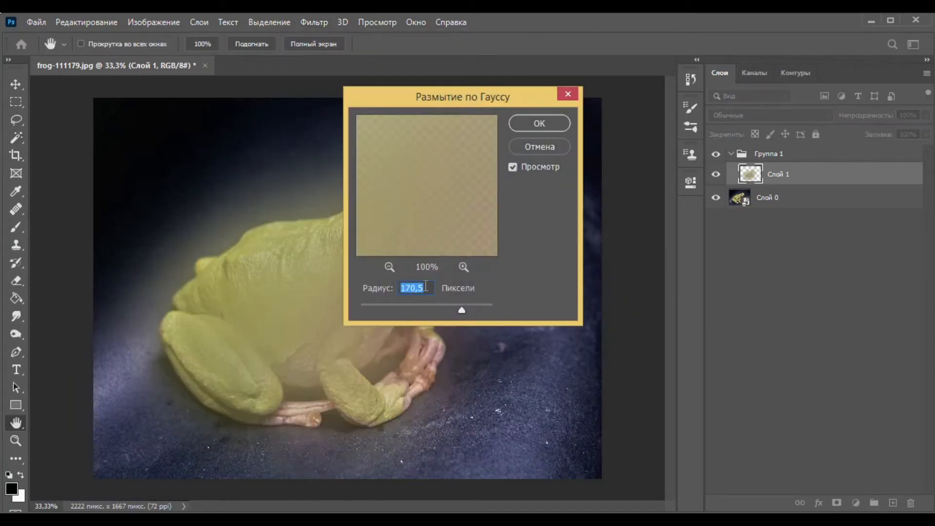
text(5)
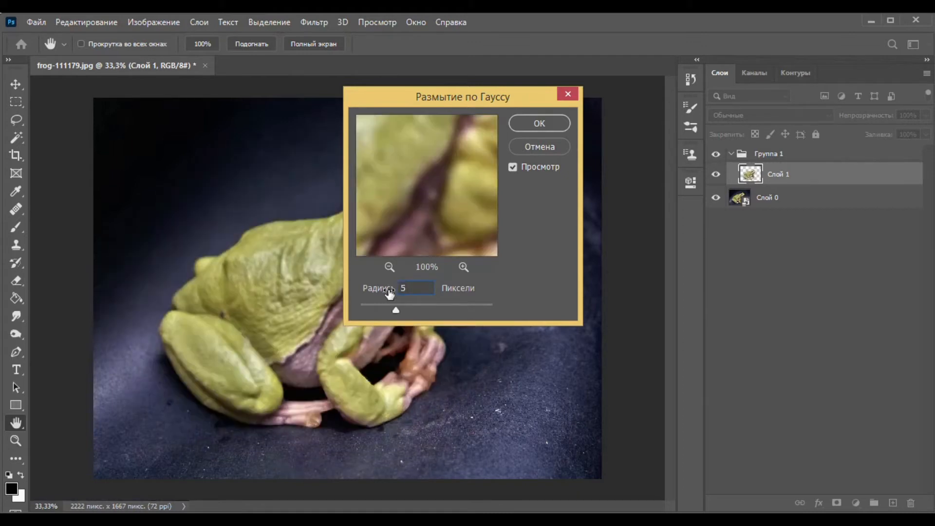
click(538, 124)
key(w)
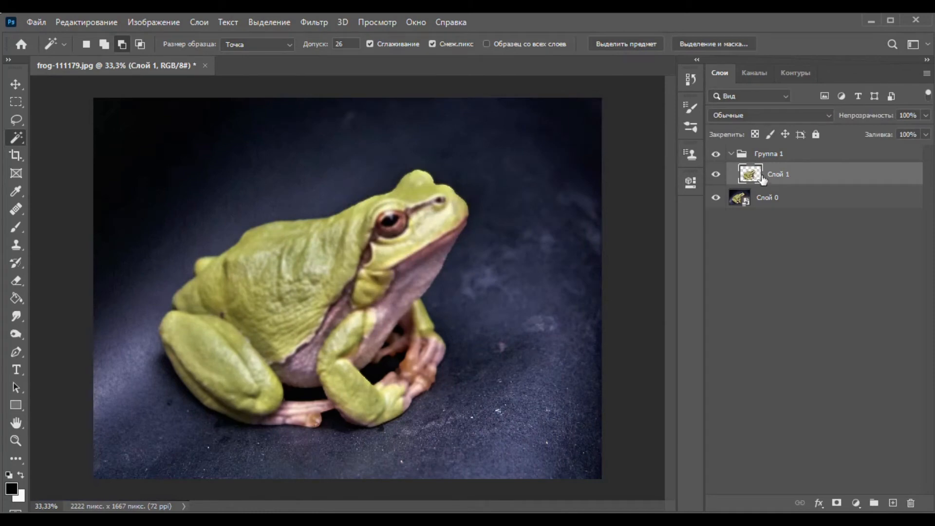
Duplicate the blurred frog layer Слой 1 inside the group, keeping the default name.
right_click(820, 173)
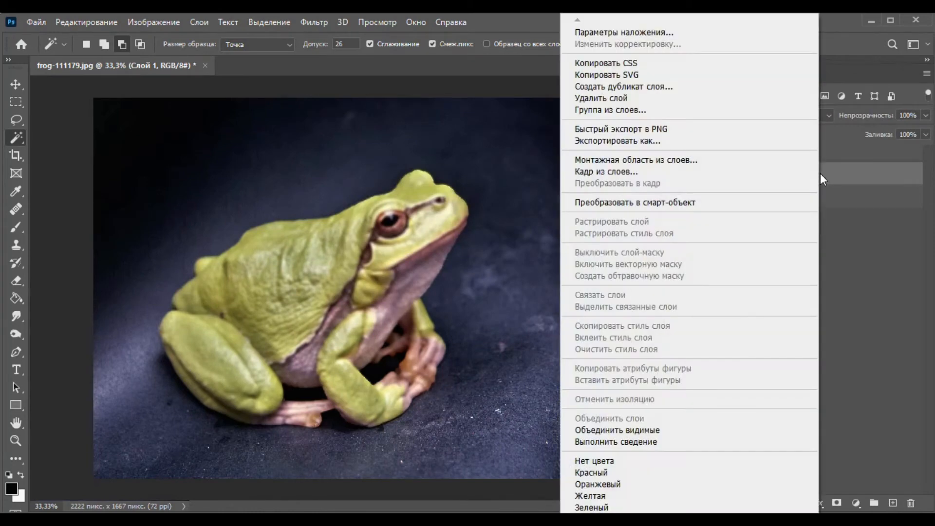
click(712, 86)
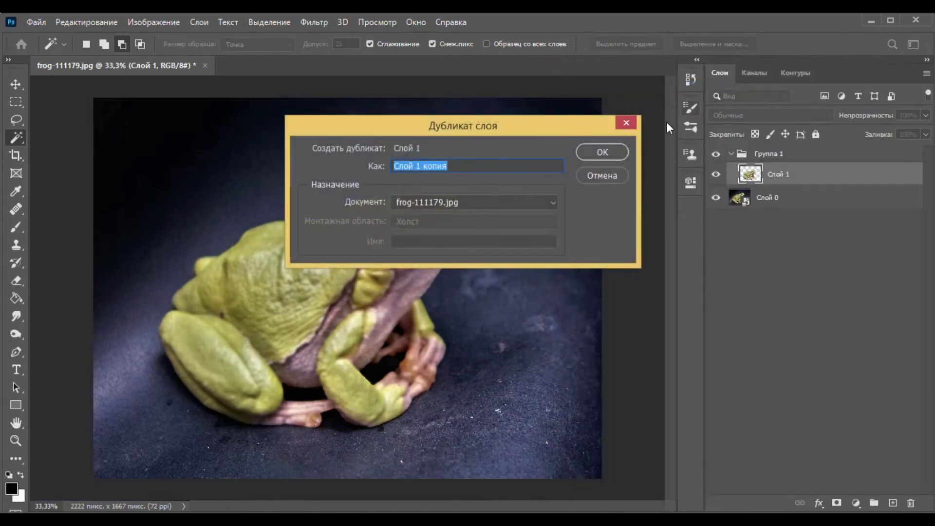
click(601, 150)
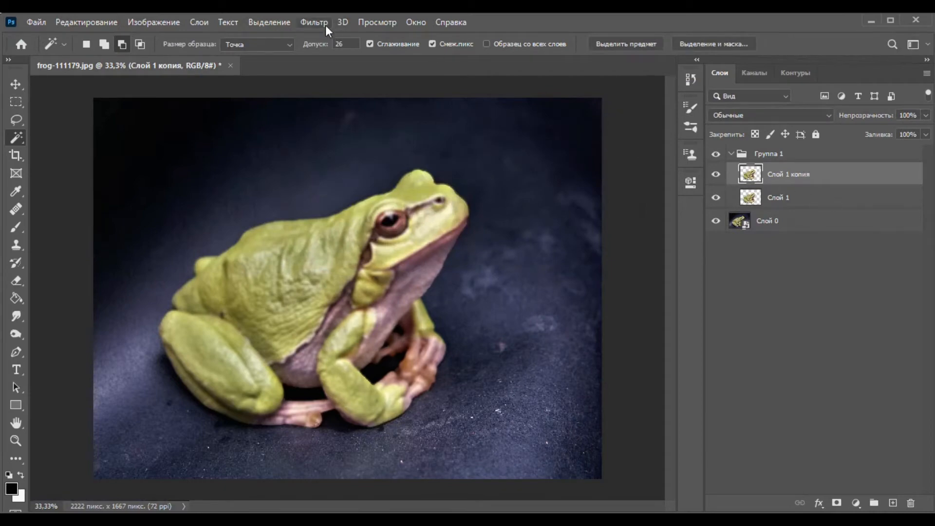
Apply a Gaussian Blur with a 15-pixel radius to the duplicated frog layer.
click(304, 23)
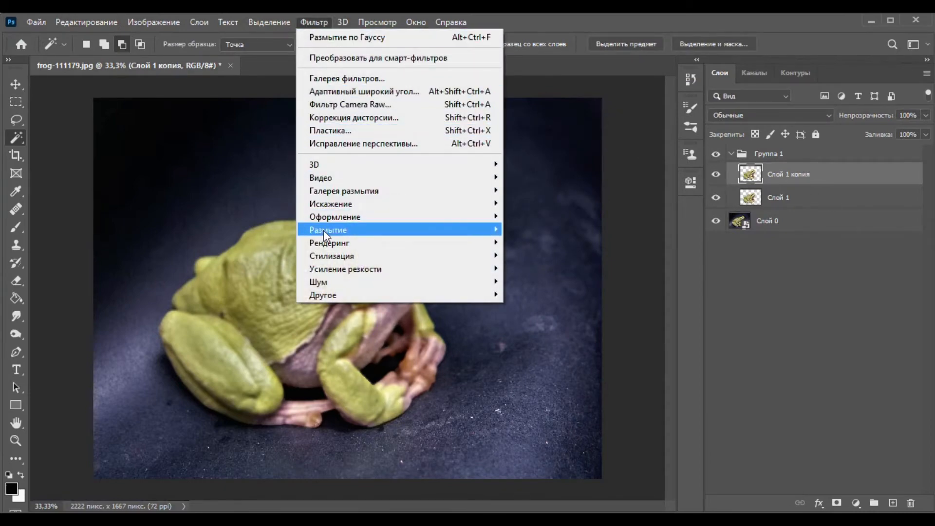
mouse_move(323, 230)
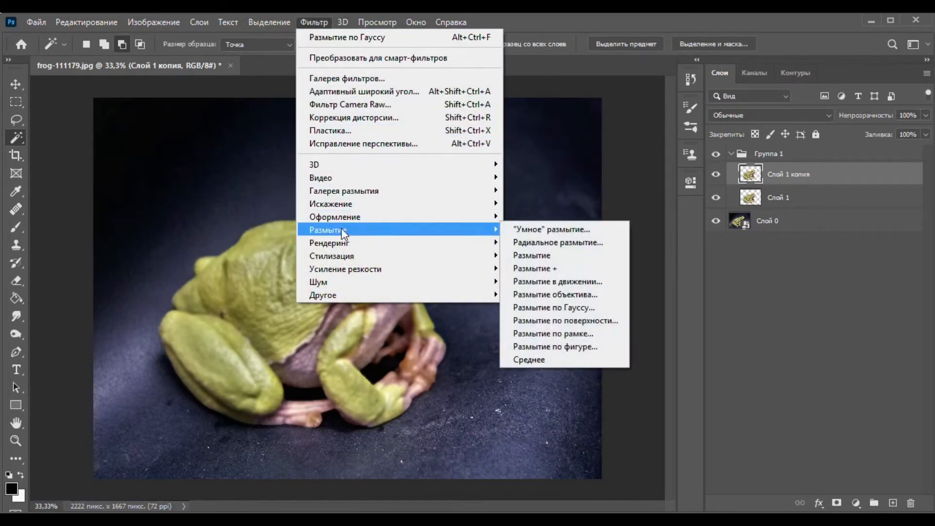
click(557, 304)
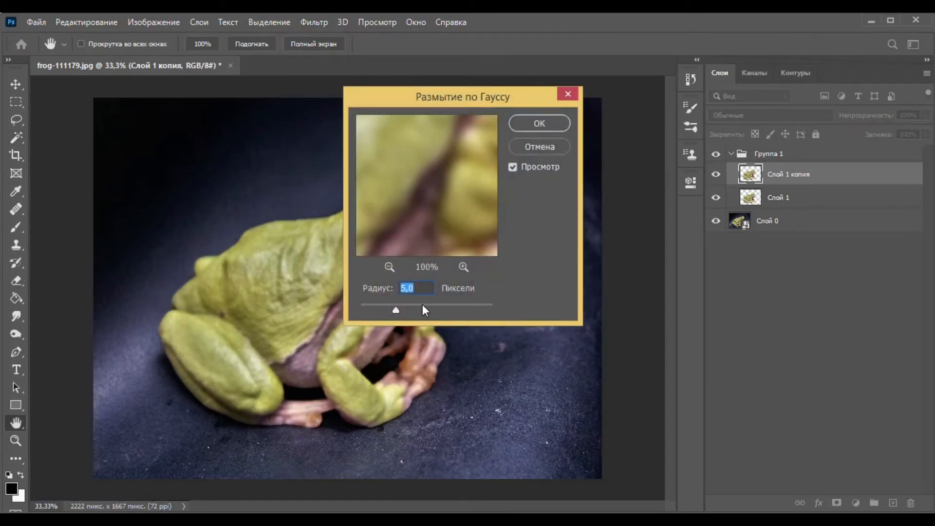
drag(422, 304, 412, 305)
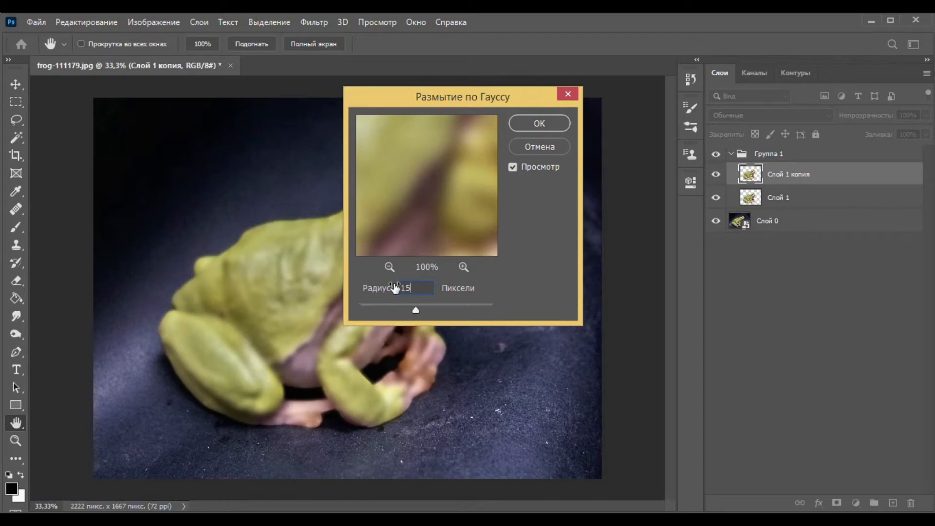
key(Return)
key(w)
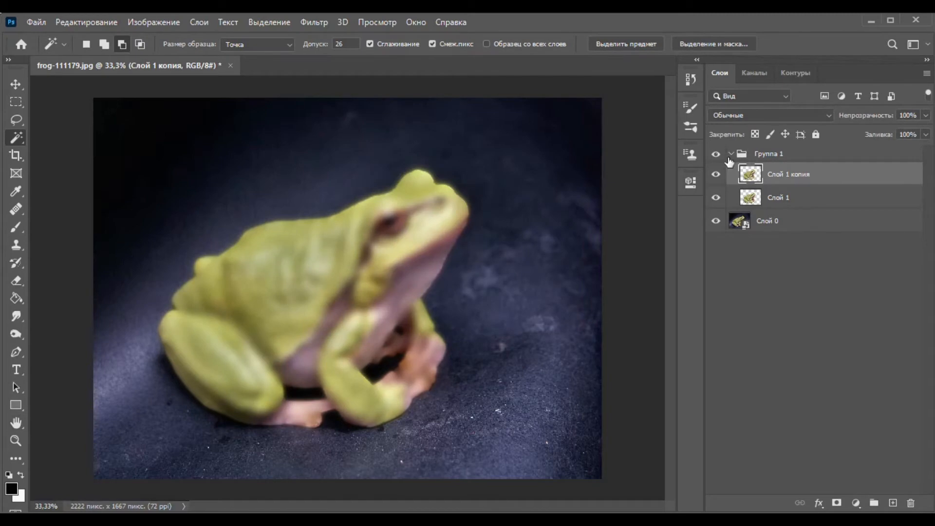
Duplicate the more strongly blurred frog layer, Слой 1 копия, within the same document.
right_click(838, 178)
click(729, 86)
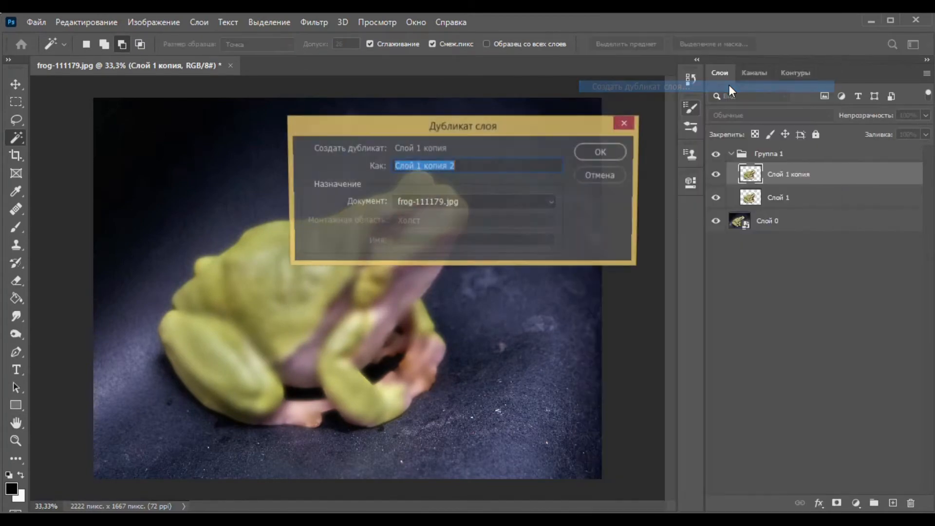
click(603, 152)
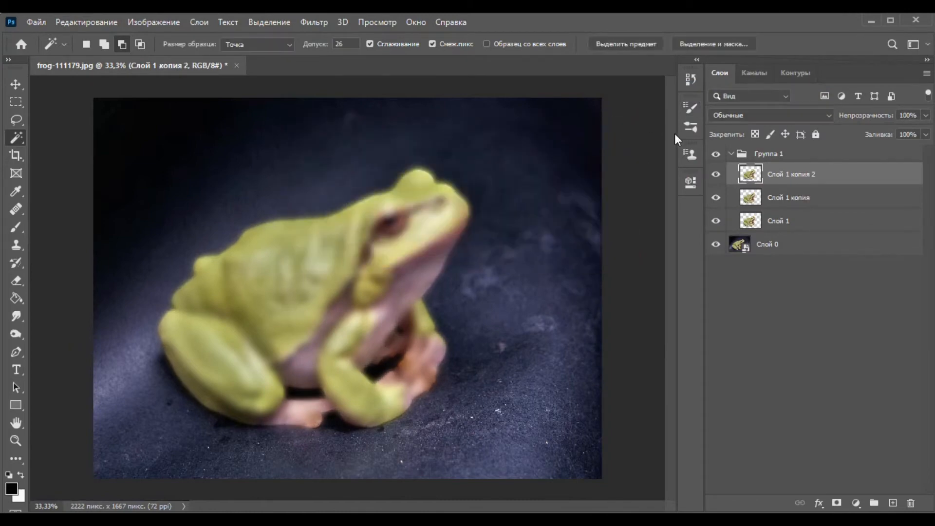
Apply a Gaussian Blur with a 35-pixel radius to the frog layer Слой 1 копия 2.
click(310, 22)
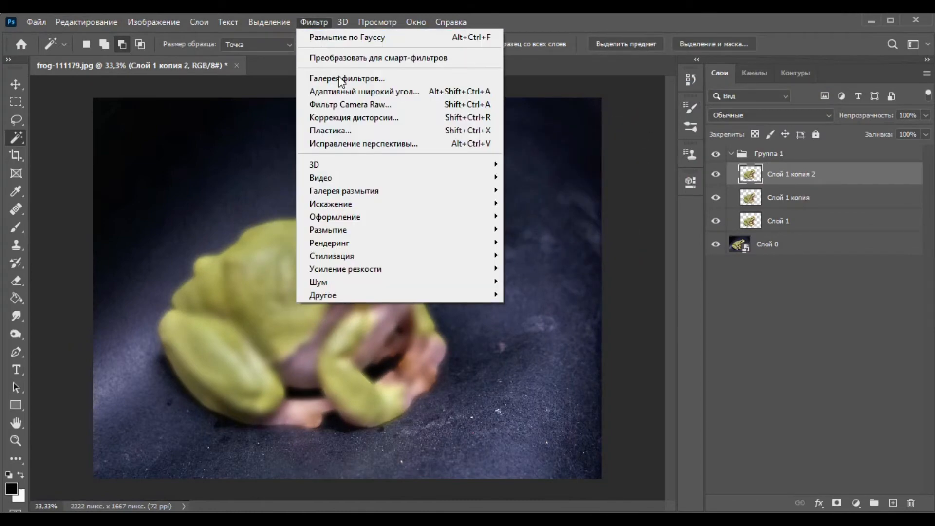
mouse_move(349, 170)
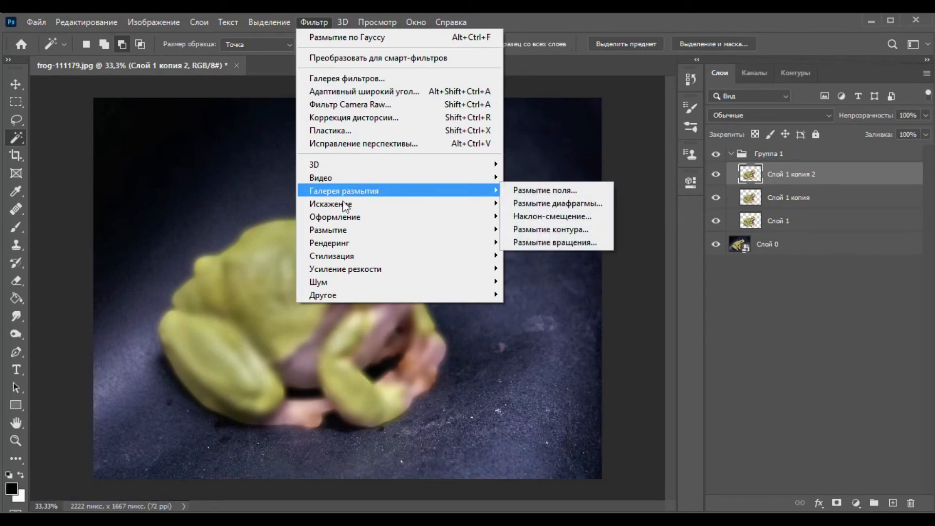
mouse_move(347, 233)
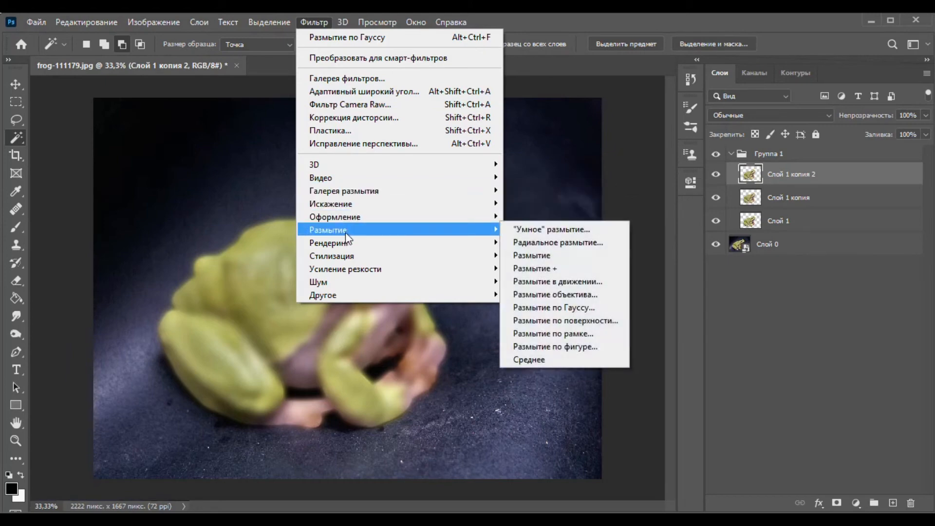
click(571, 306)
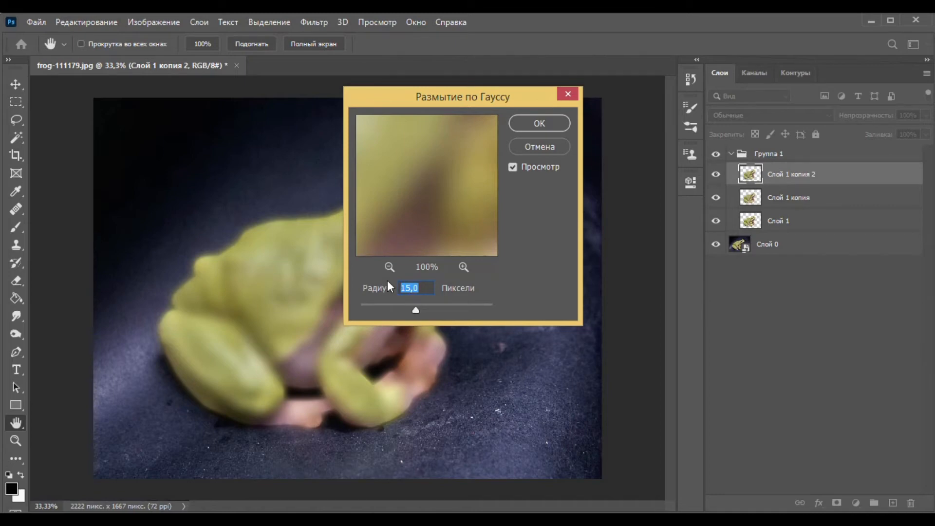
text(35)
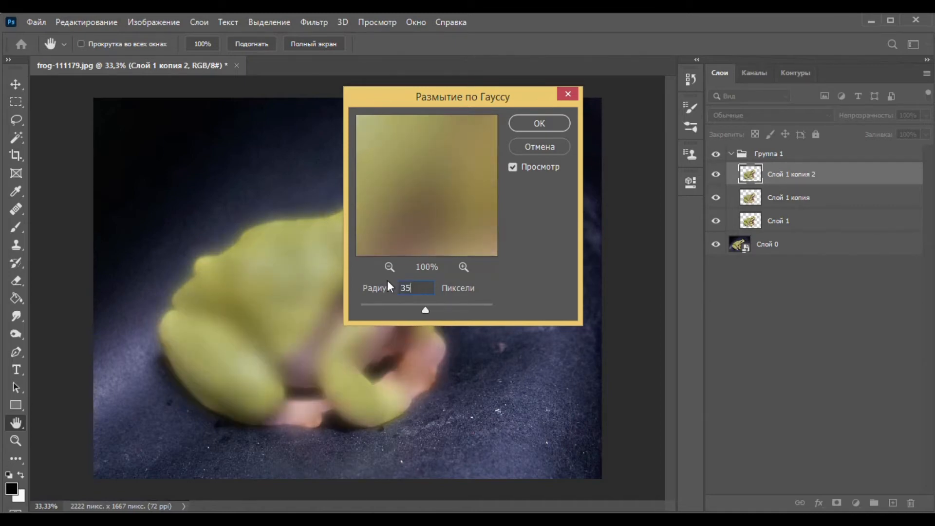
click(542, 124)
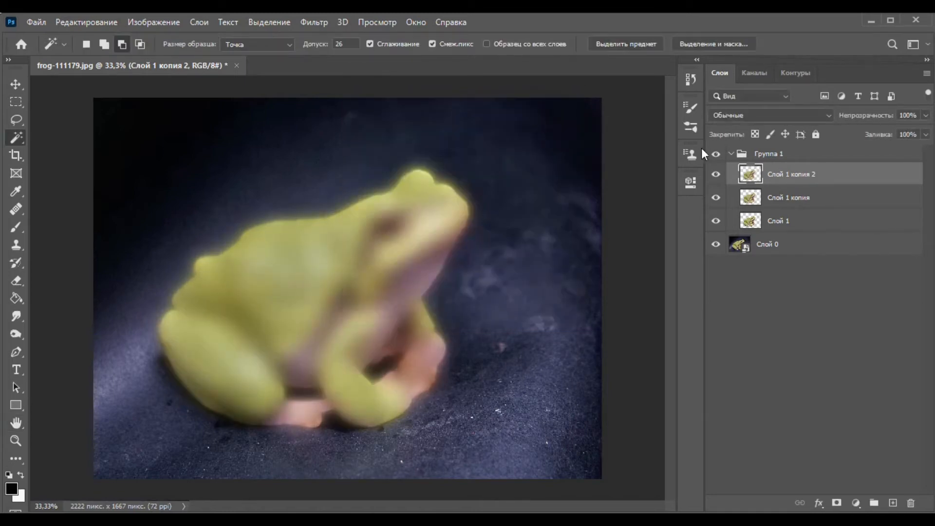
Duplicate the frog layer Слой 1 копия 2 within the same document, keeping the default name.
right_click(791, 175)
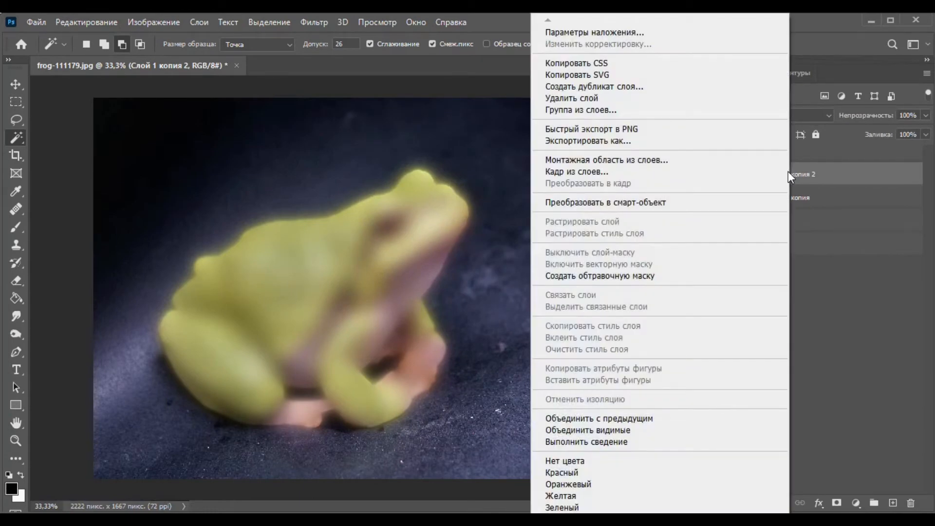
click(691, 86)
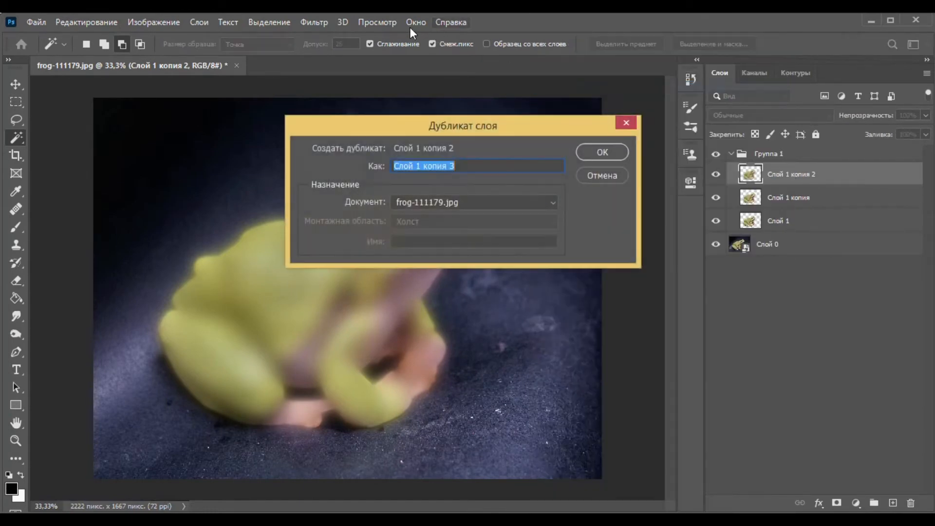
click(597, 149)
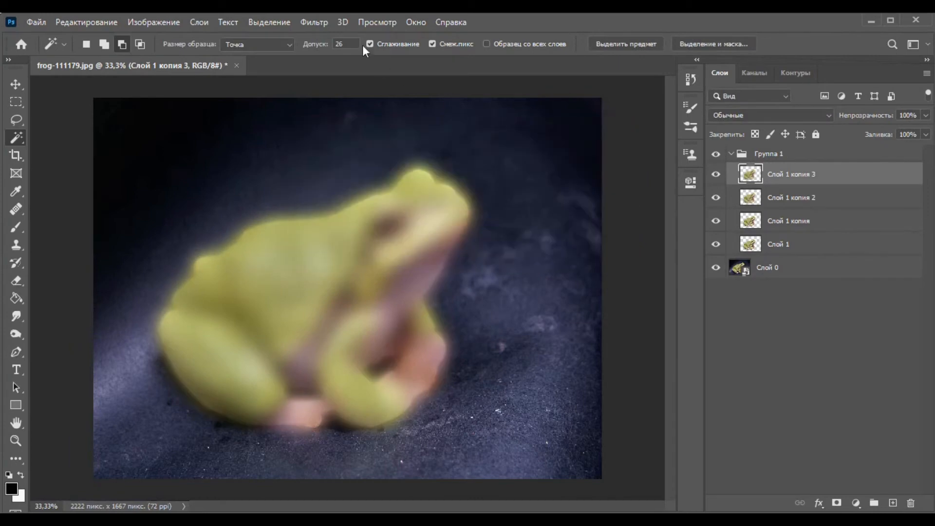
Apply a Gaussian Blur with a 55-pixel radius to the newest frog copy, Слой 1 копия 3.
click(314, 23)
mouse_move(358, 231)
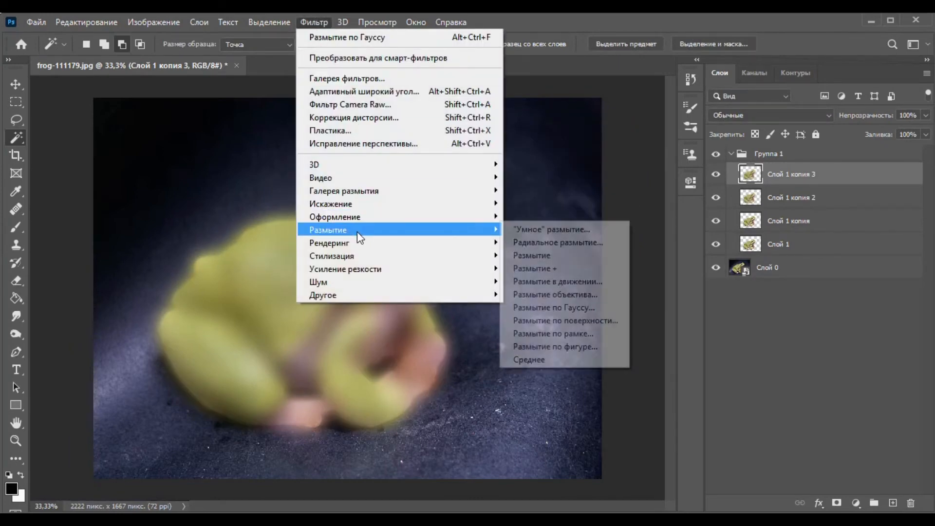
click(594, 306)
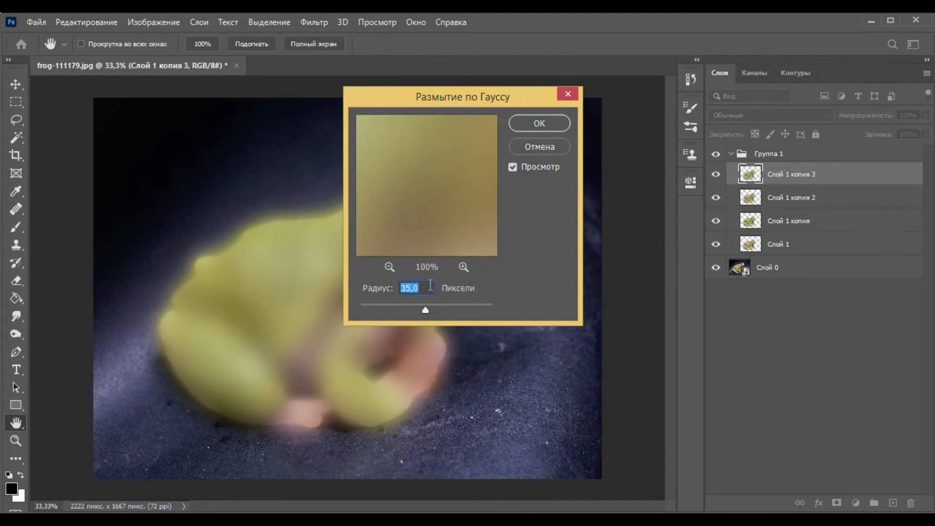
text(55)
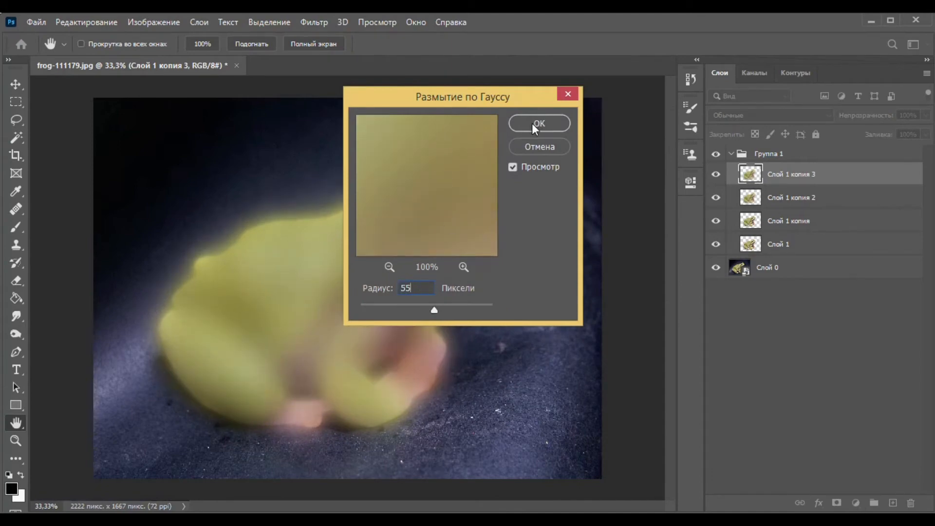
click(532, 124)
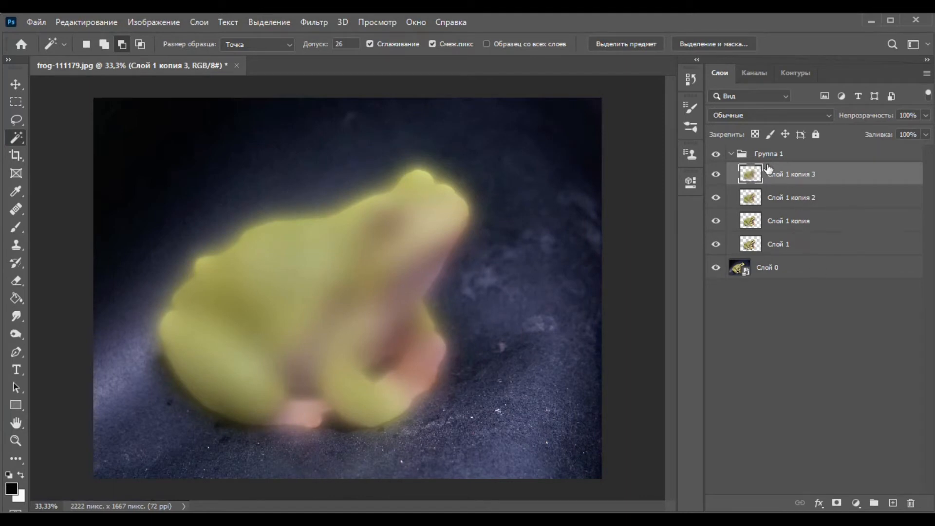
Collapse Группа 1 and add a Hue/Saturation adjustment layer above it, clipped to the group.
click(730, 154)
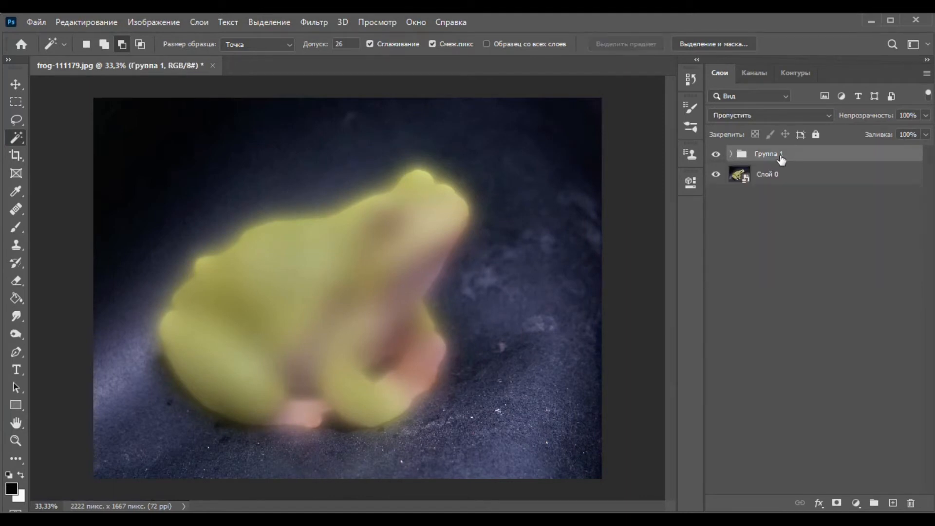
click(855, 503)
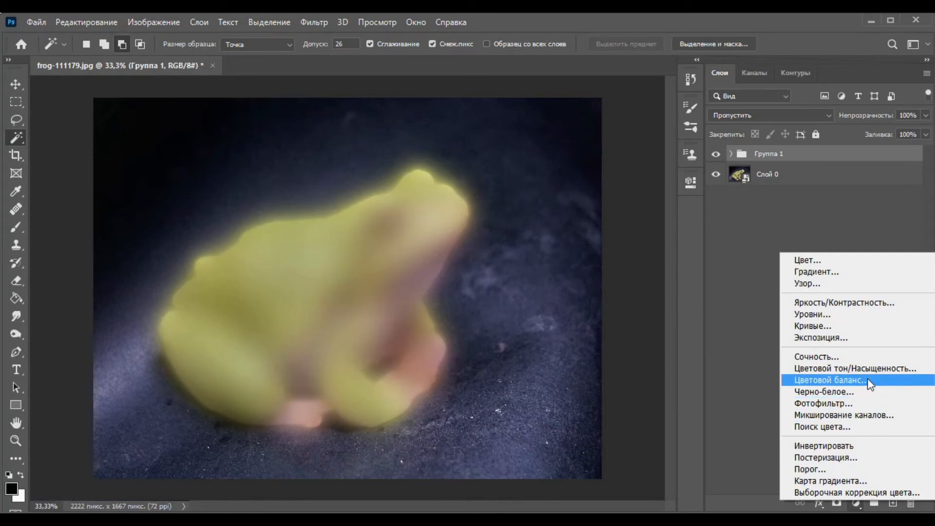
click(858, 370)
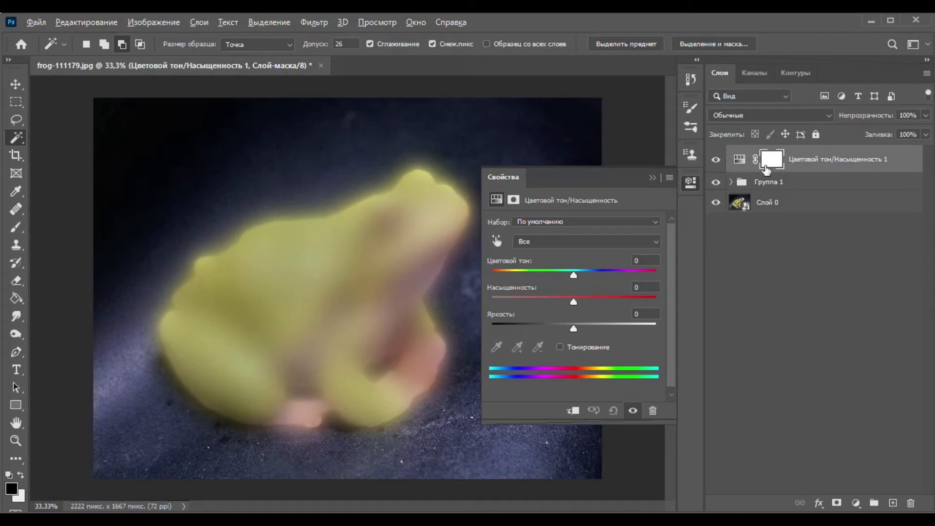
click(573, 411)
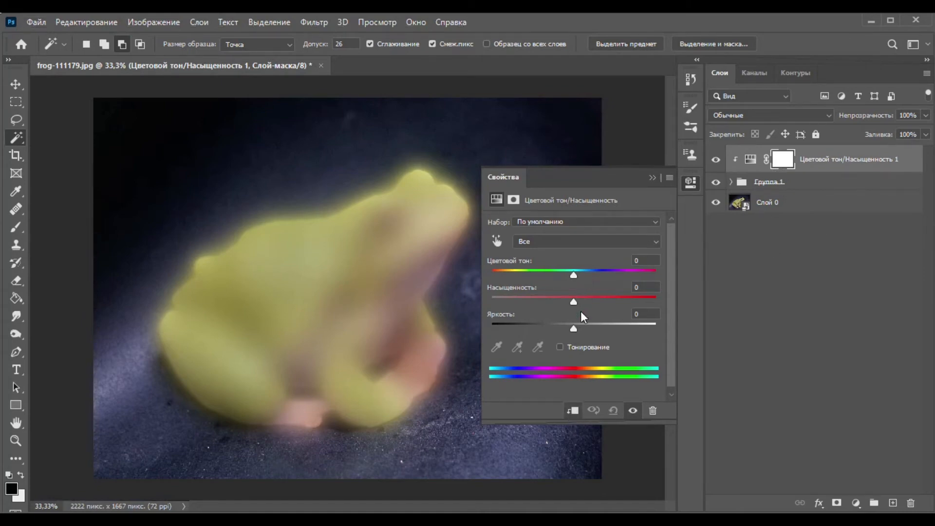
Colorize the frog group bright green with the Hue/Saturation adjustment, setting hue to 92 and saturation to 82.
click(560, 346)
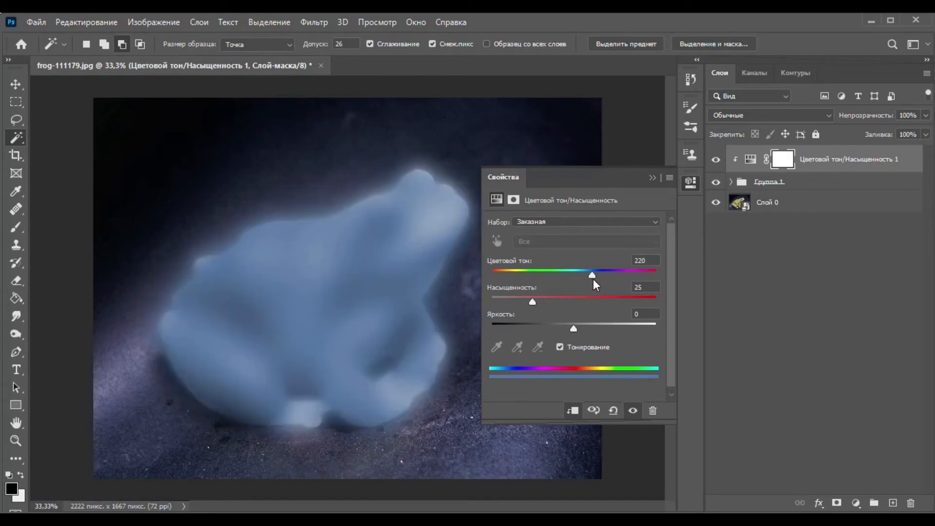
drag(593, 279, 626, 303)
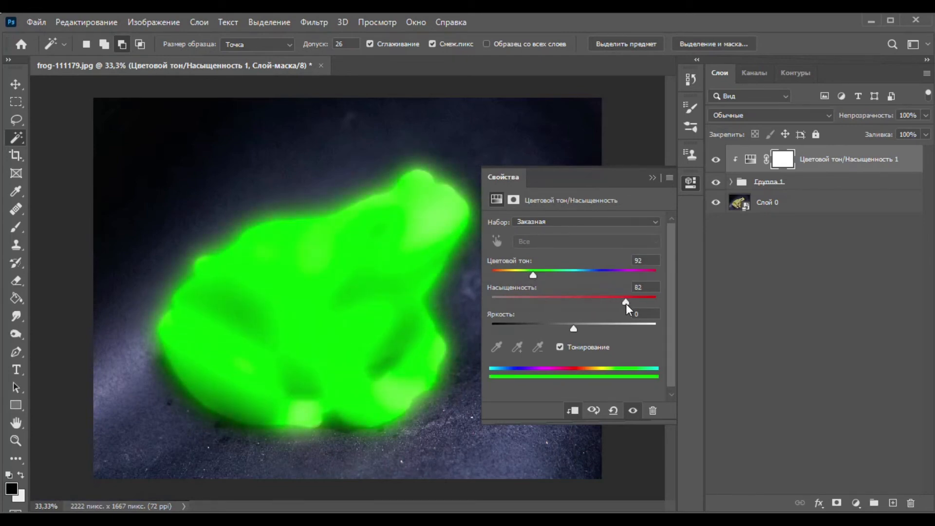
click(799, 286)
Set the blend mode of Группа 1 to Linear Dodge (Add).
click(774, 186)
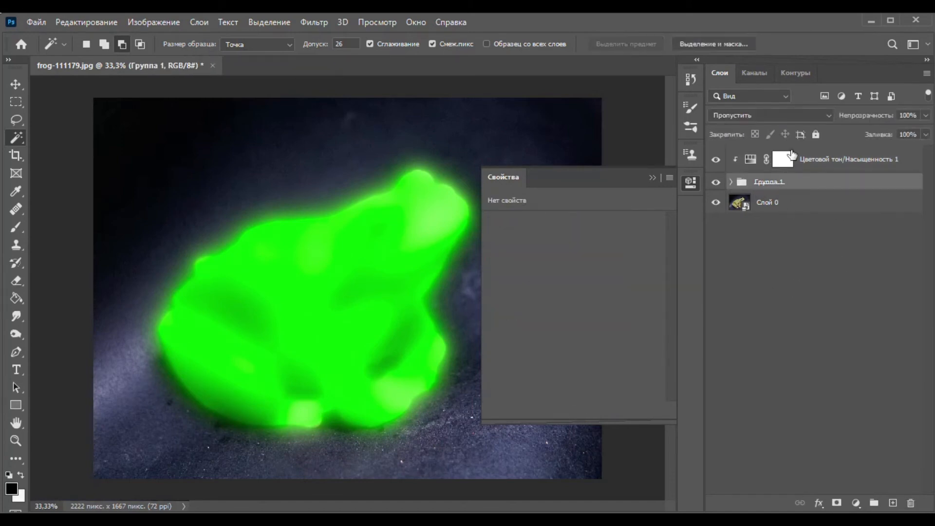
click(690, 183)
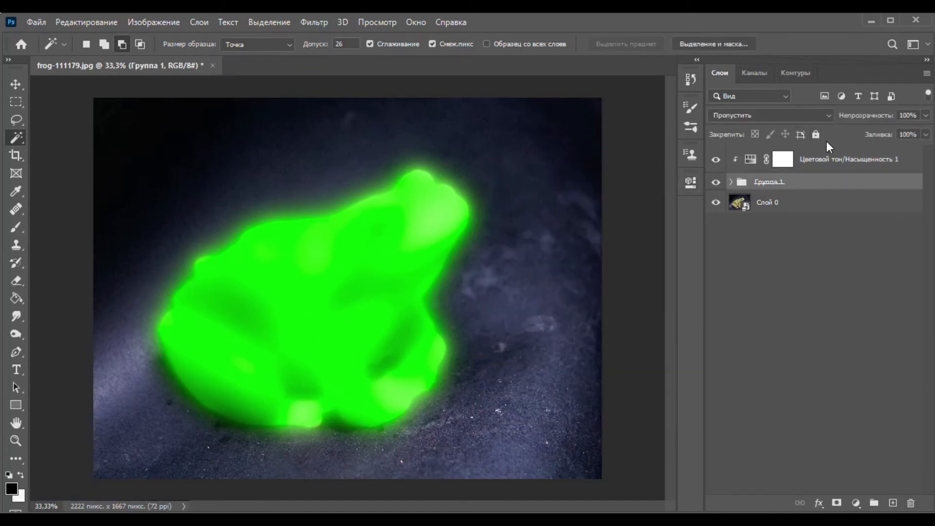
click(826, 117)
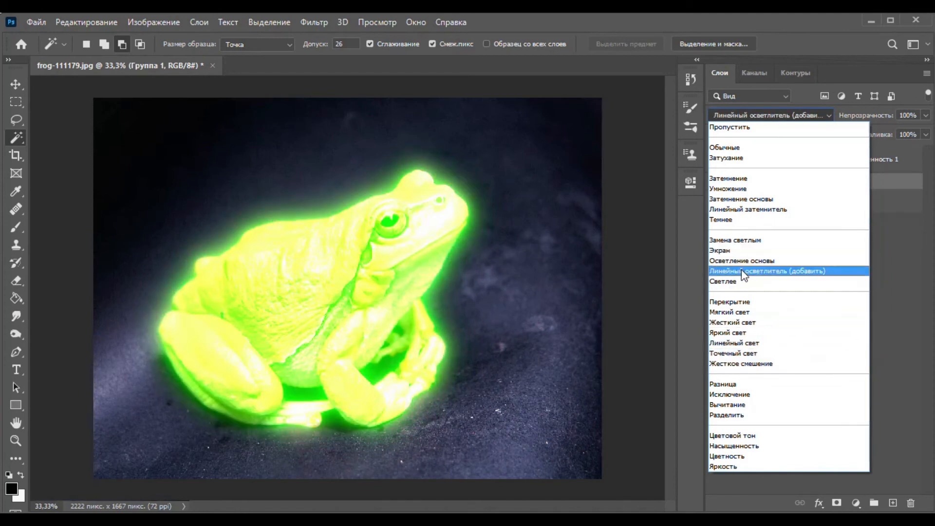
click(743, 271)
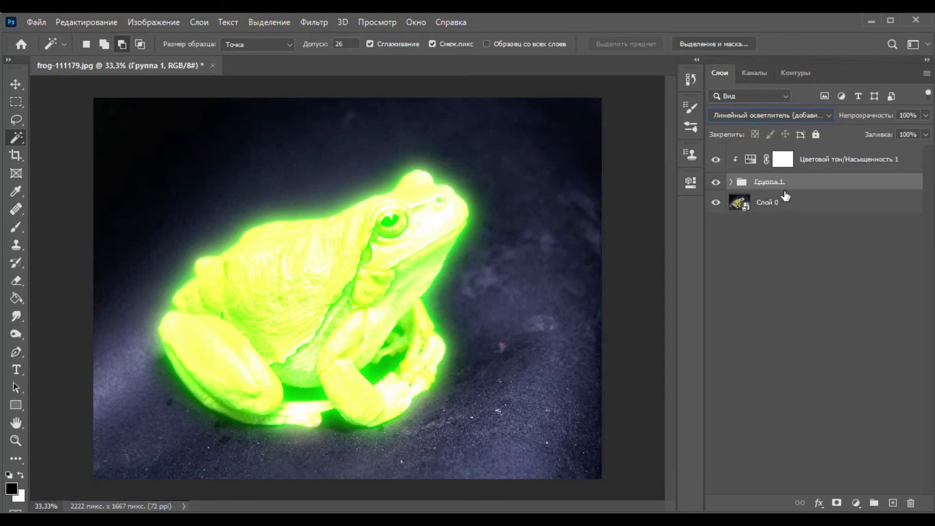
Duplicate the Hue/Saturation adjustment layer with its default name and move the copy between Группа 1 and Слой 0.
click(820, 161)
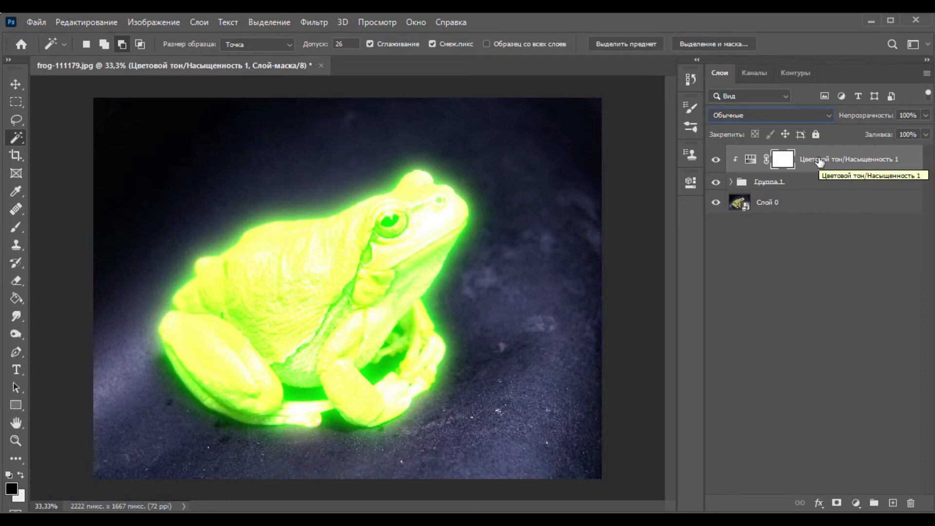
right_click(820, 161)
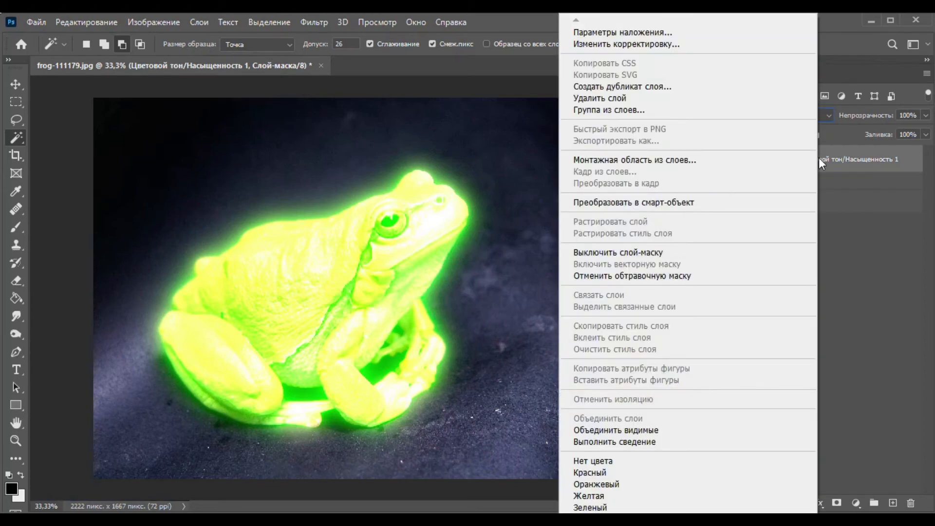
click(681, 86)
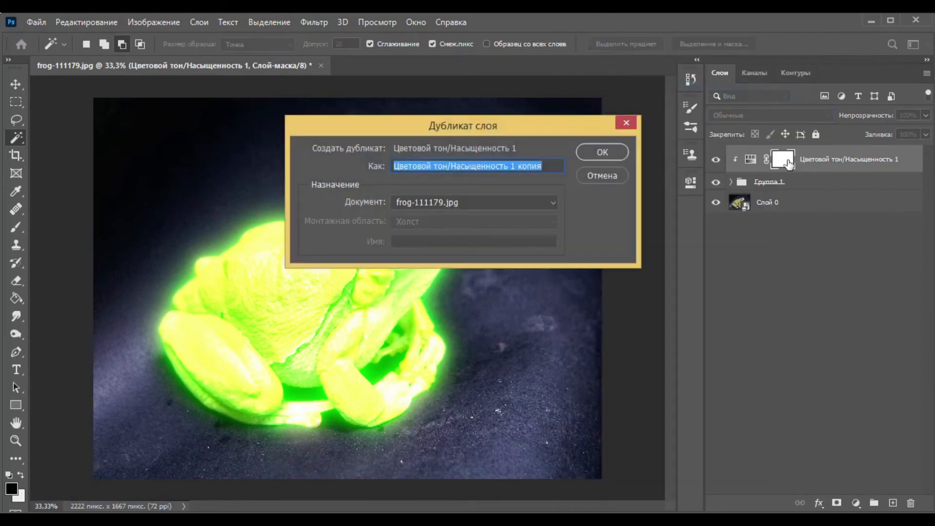
click(597, 150)
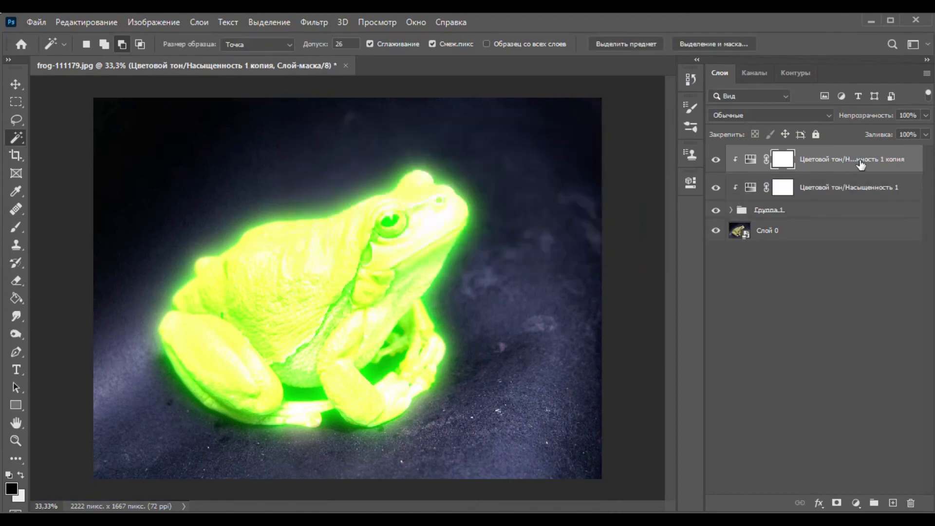
drag(863, 163, 847, 219)
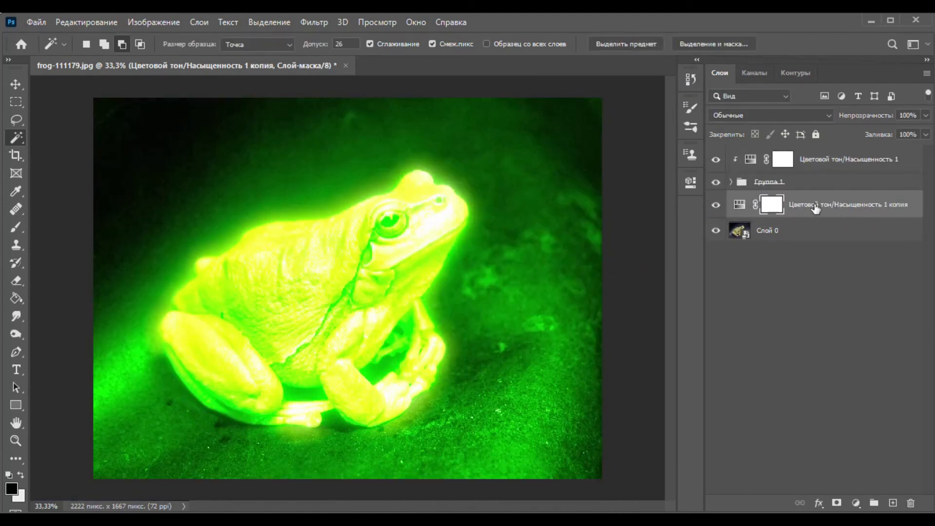
Invert the layer mask of the copied Hue/Saturation adjustment to black, with output to the layer mask.
double_click(772, 207)
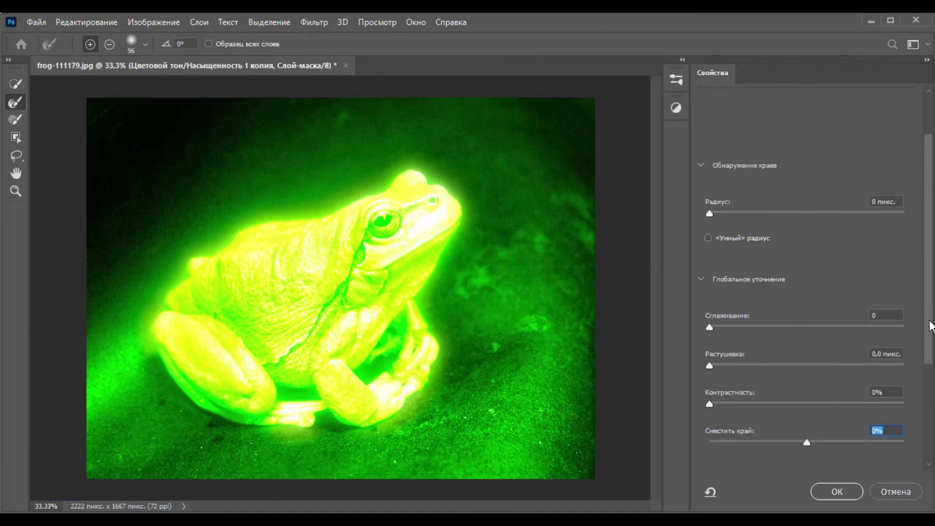
drag(930, 315, 931, 424)
click(873, 300)
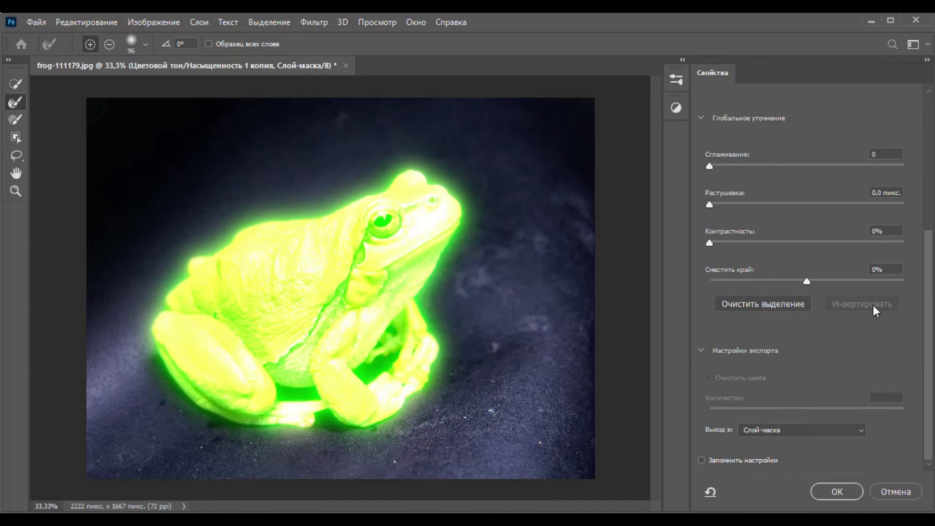
click(836, 487)
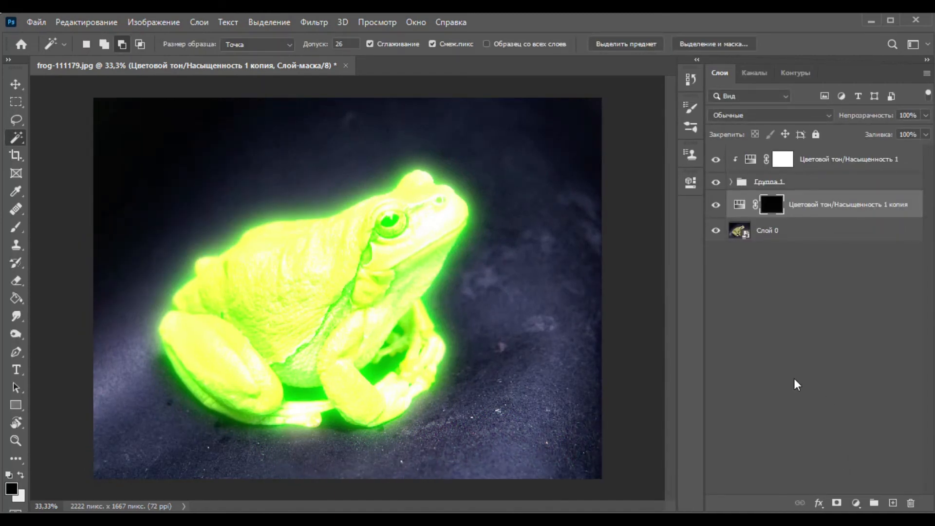
Clip the copied Hue/Saturation adjustment layer to the photo layer, Слой 0, and close its properties.
click(687, 184)
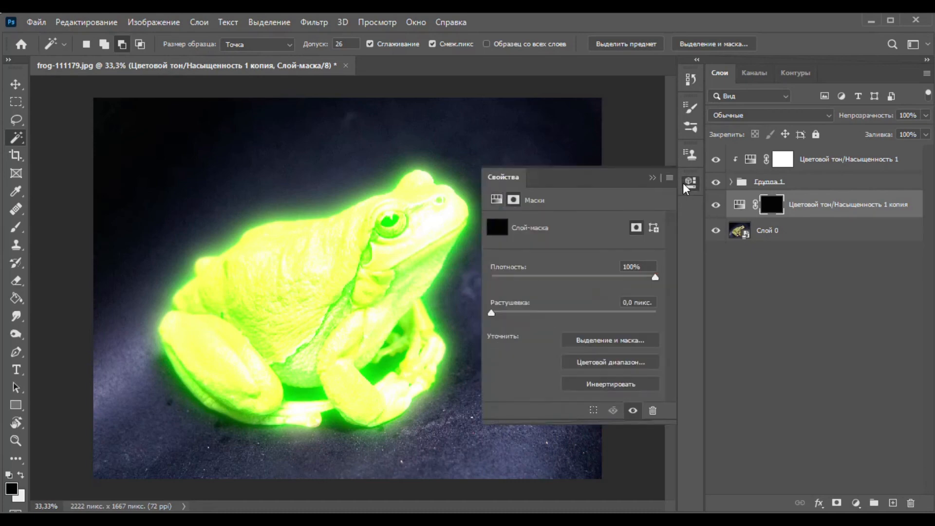
click(739, 207)
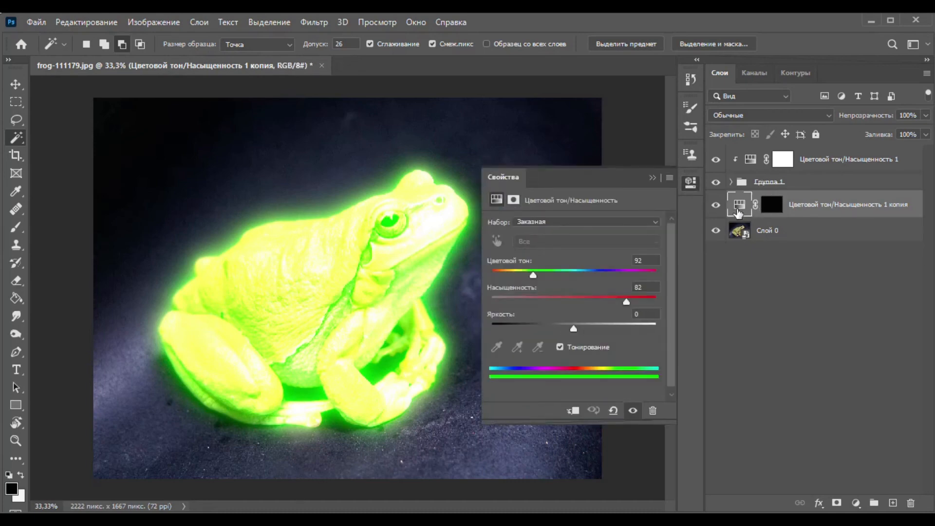
click(573, 411)
click(823, 324)
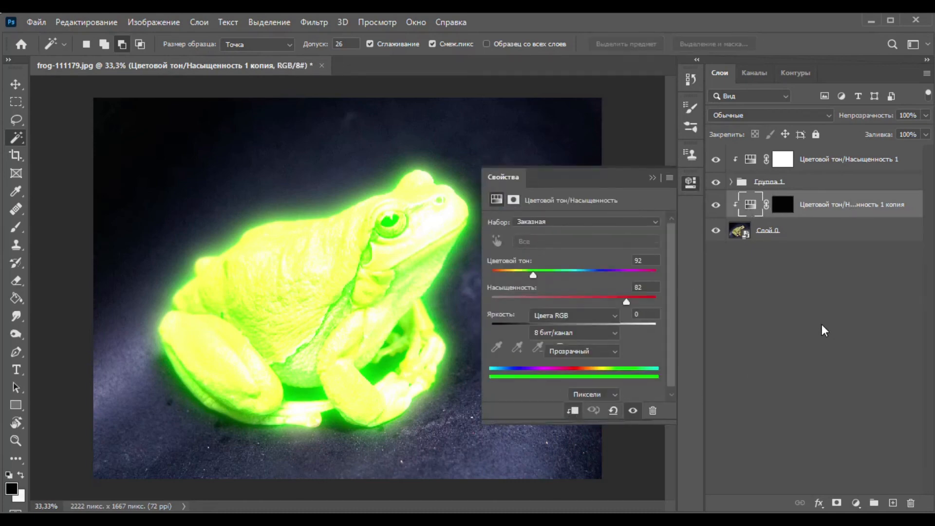
click(650, 177)
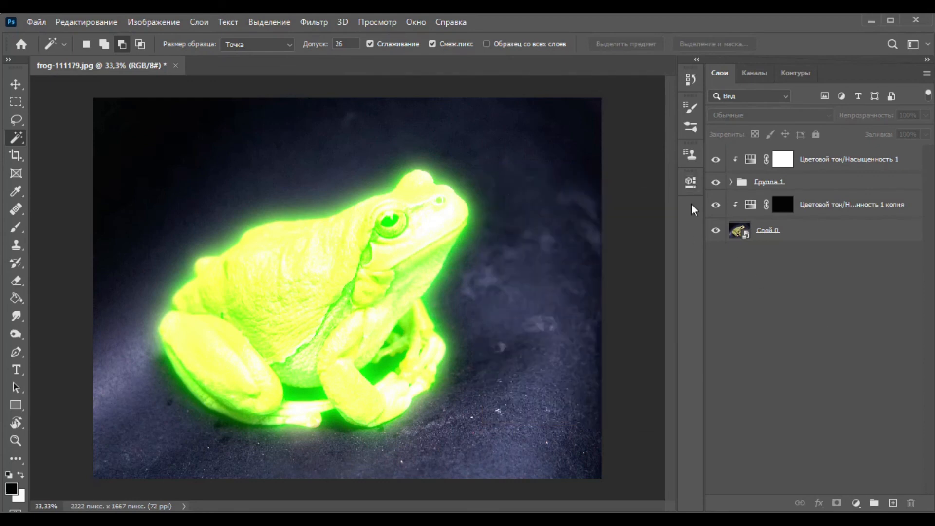
Paint the copied Hue/Saturation adjustment's mask around the frog with a soft white brush, size 385, at 15% opacity.
click(781, 208)
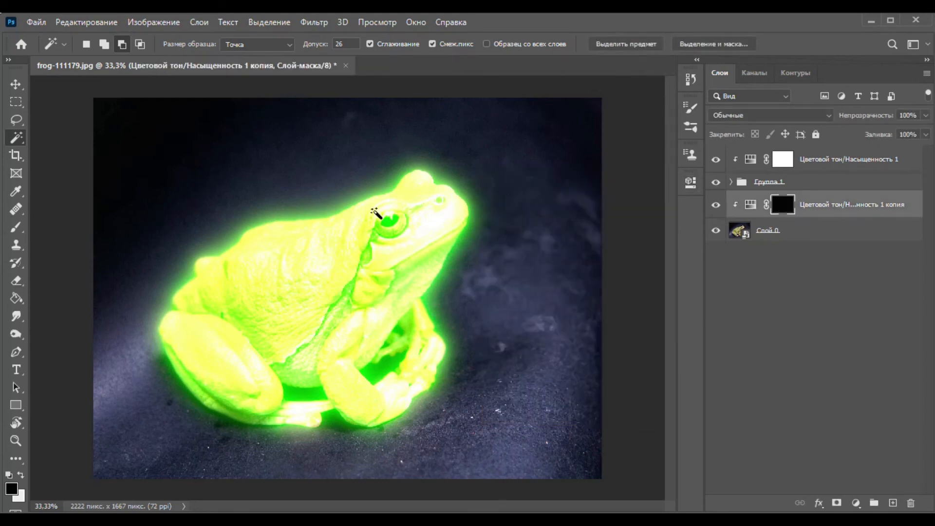
click(16, 227)
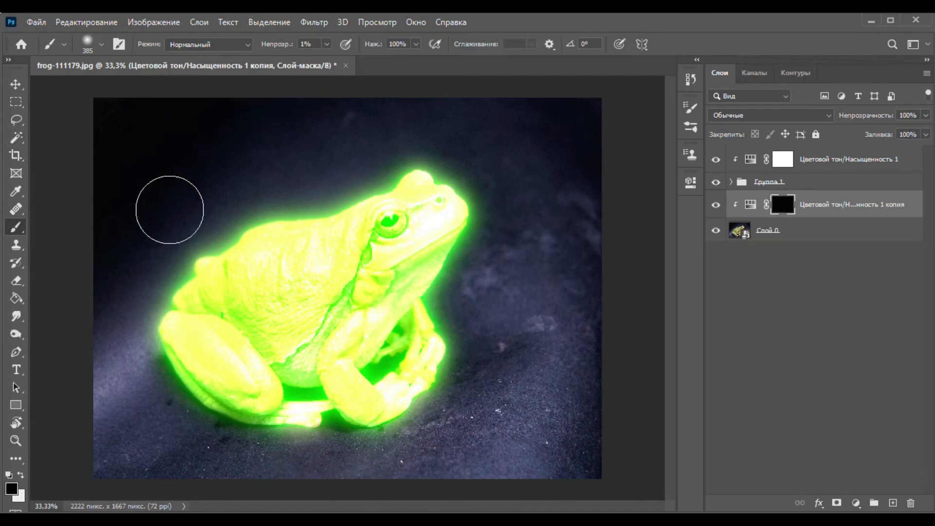
click(326, 45)
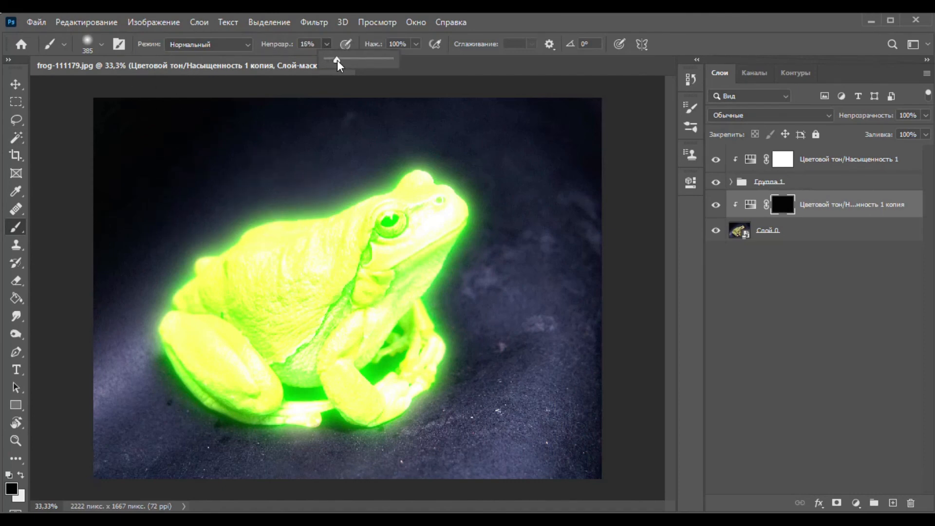
click(366, 164)
click(20, 474)
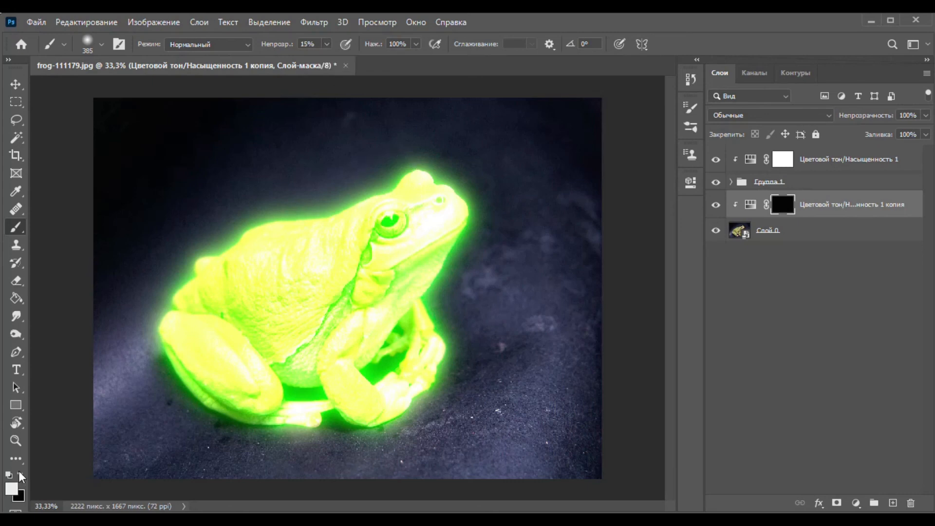
mouse_move(294, 180)
mouse_down()
mouse_move(369, 167)
mouse_move(255, 227)
mouse_move(403, 180)
mouse_move(385, 180)
mouse_move(402, 209)
mouse_move(469, 266)
mouse_move(504, 248)
mouse_move(456, 309)
mouse_move(472, 314)
mouse_move(494, 285)
mouse_move(504, 230)
mouse_move(481, 212)
mouse_move(453, 339)
mouse_move(316, 425)
mouse_move(291, 434)
mouse_move(164, 399)
mouse_move(181, 279)
mouse_move(211, 276)
mouse_move(244, 213)
mouse_move(181, 205)
mouse_move(219, 239)
mouse_move(279, 197)
mouse_move(334, 102)
mouse_move(439, 168)
mouse_move(430, 196)
mouse_move(494, 300)
mouse_move(491, 272)
mouse_move(334, 459)
mouse_move(398, 419)
mouse_move(567, 445)
mouse_move(554, 457)
mouse_move(572, 206)
mouse_move(561, 76)
mouse_move(575, 342)
mouse_move(337, 115)
mouse_move(101, 243)
mouse_move(93, 447)
mouse_move(214, 452)
mouse_move(498, 502)
mouse_move(516, 465)
mouse_up()
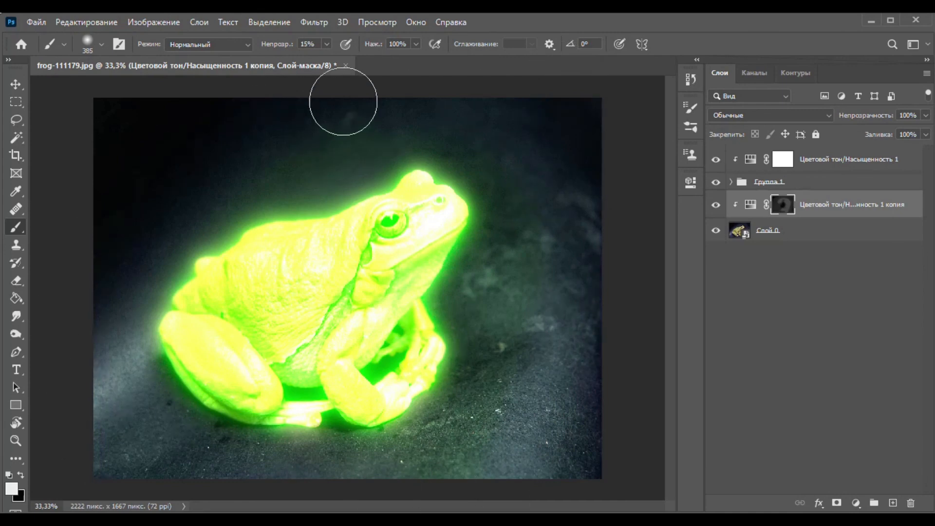
Raise the brush opacity to 48% and paint more white on the same mask around the frog to strengthen the green background glow.
click(327, 43)
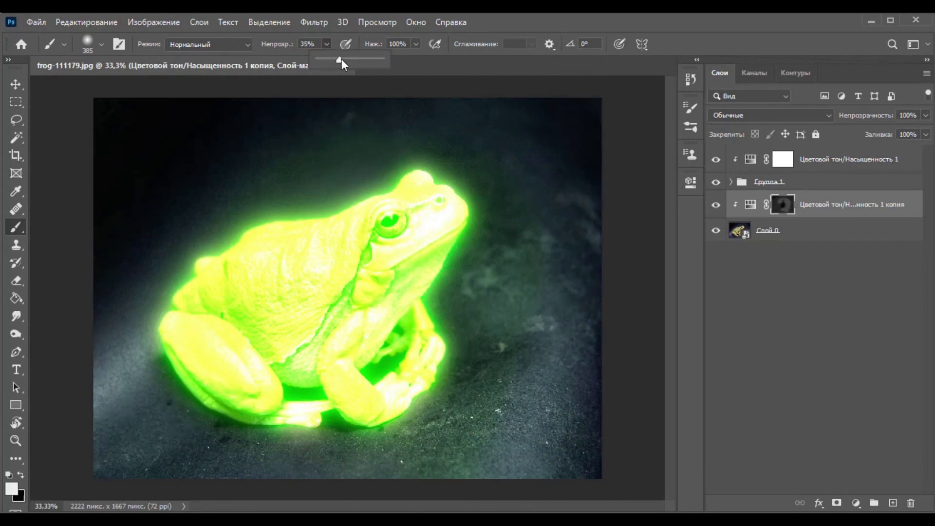
mouse_move(351, 177)
mouse_down()
mouse_move(328, 180)
mouse_move(311, 197)
mouse_up()
mouse_move(216, 262)
mouse_down()
mouse_move(163, 323)
mouse_move(209, 432)
mouse_move(313, 463)
mouse_move(363, 455)
mouse_move(426, 418)
mouse_move(458, 356)
mouse_move(497, 215)
mouse_move(488, 156)
mouse_move(379, 157)
mouse_move(247, 190)
mouse_move(61, 413)
mouse_move(40, 457)
mouse_move(534, 472)
mouse_move(569, 445)
mouse_move(507, 253)
mouse_move(603, 173)
mouse_move(542, 145)
mouse_move(235, 136)
mouse_move(133, 233)
mouse_up()
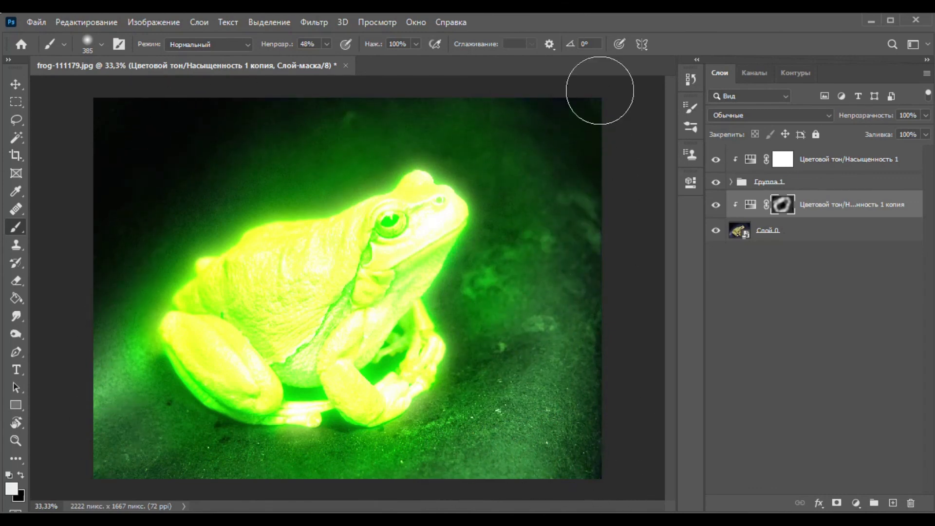